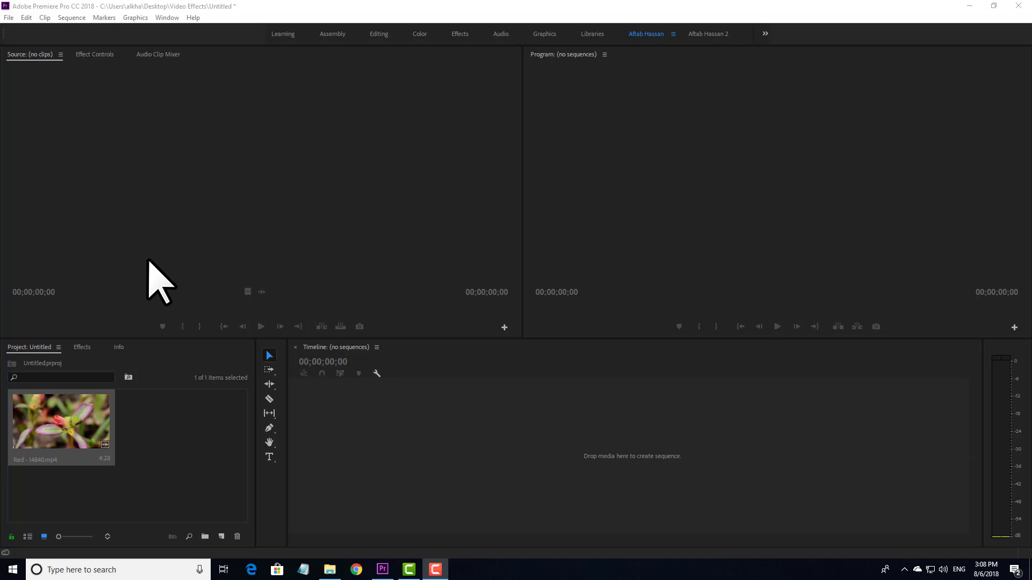
Create a sequence in the empty timeline from the Red - 14840.mp4 clip
click(490, 177)
click(576, 161)
click(382, 494)
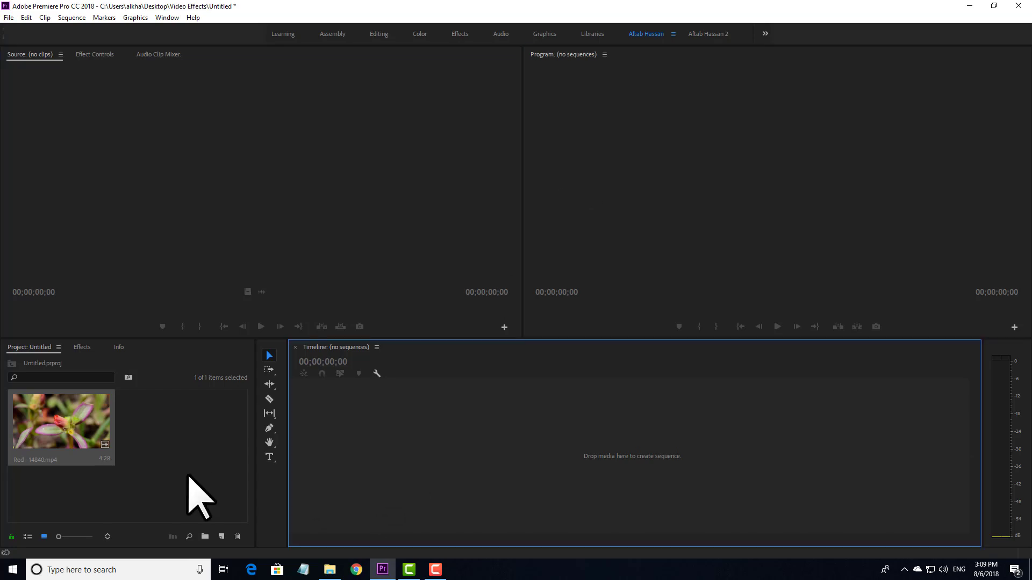
click(189, 449)
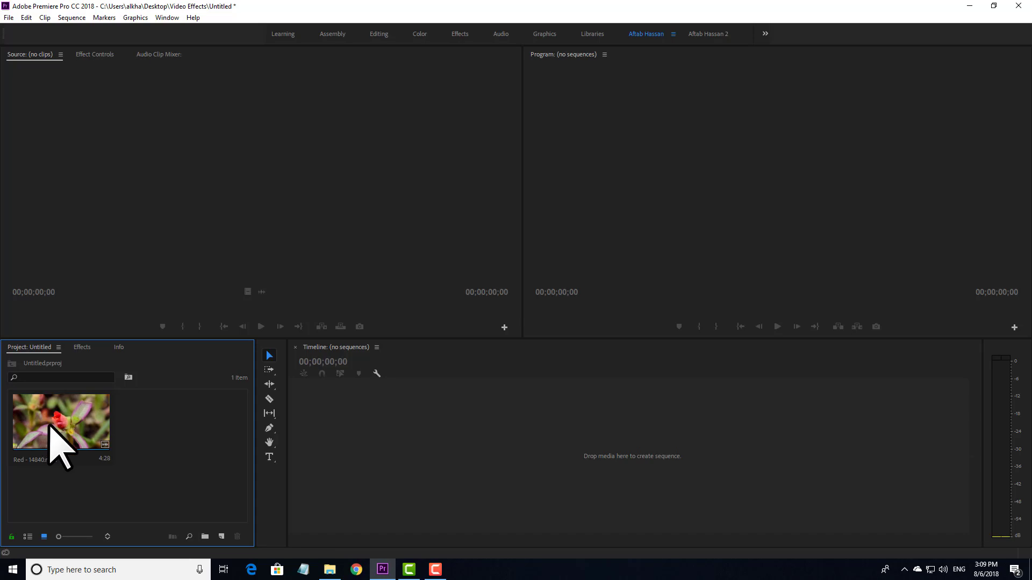
drag(45, 422, 576, 449)
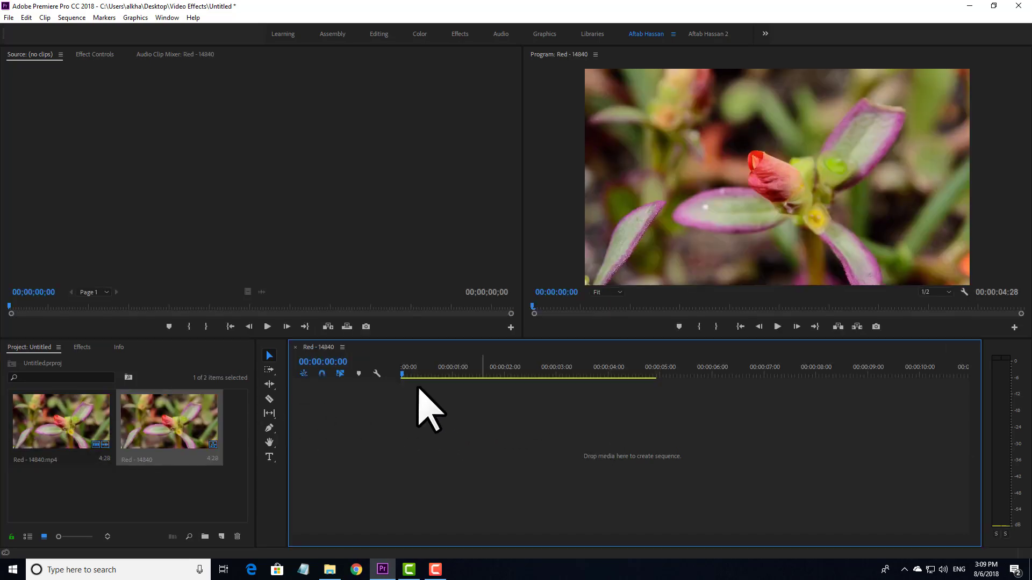
drag(430, 370, 396, 366)
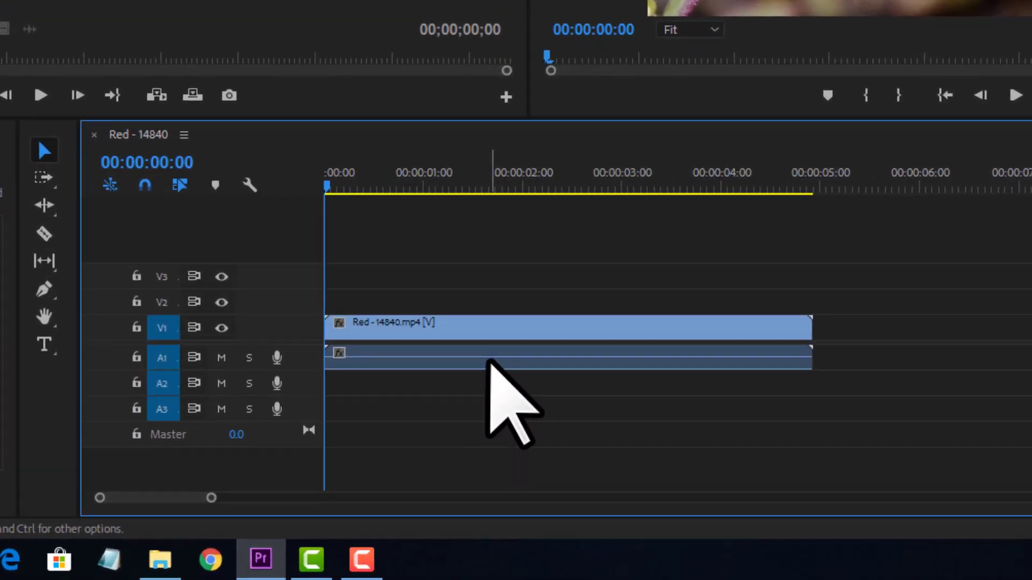
Delete the audio clip from track A1 and select the video clip on V1
click(496, 464)
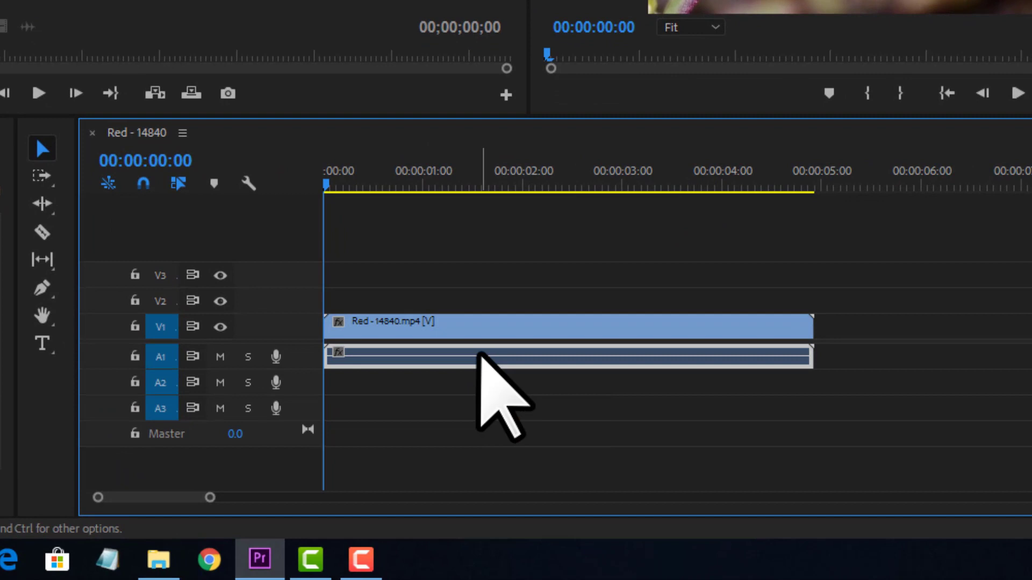
key(Delete)
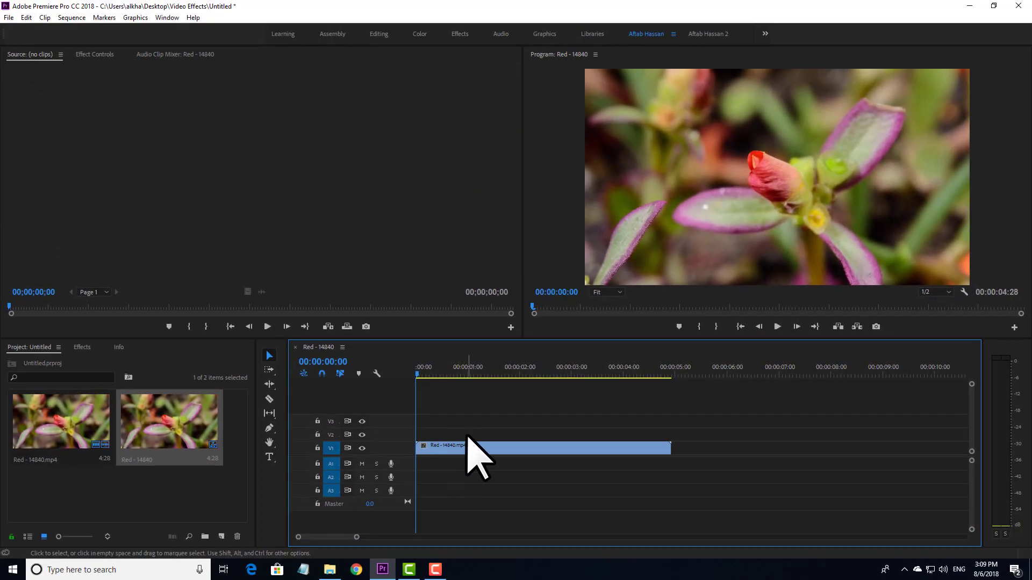
click(487, 447)
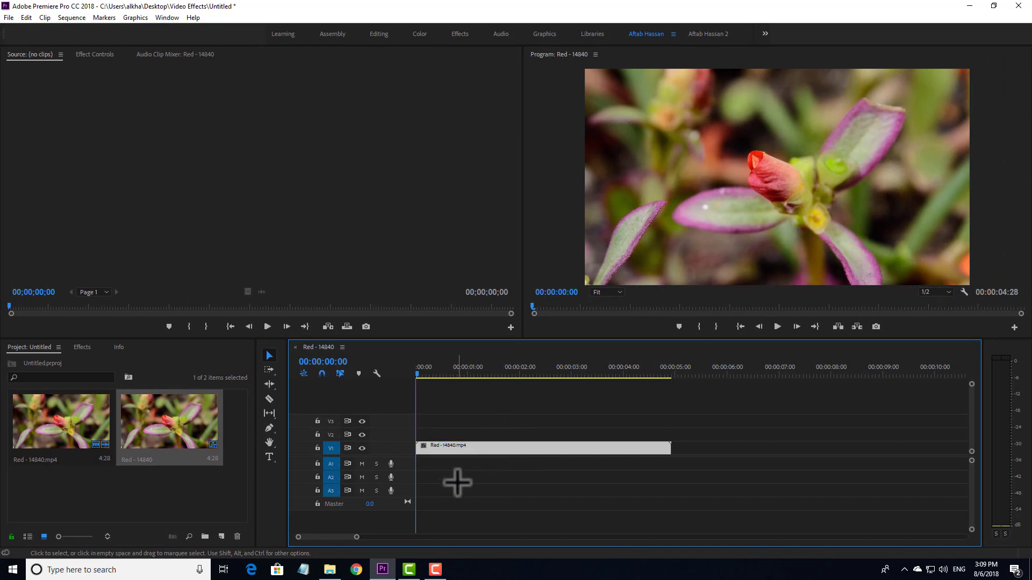
drag(554, 422, 446, 497)
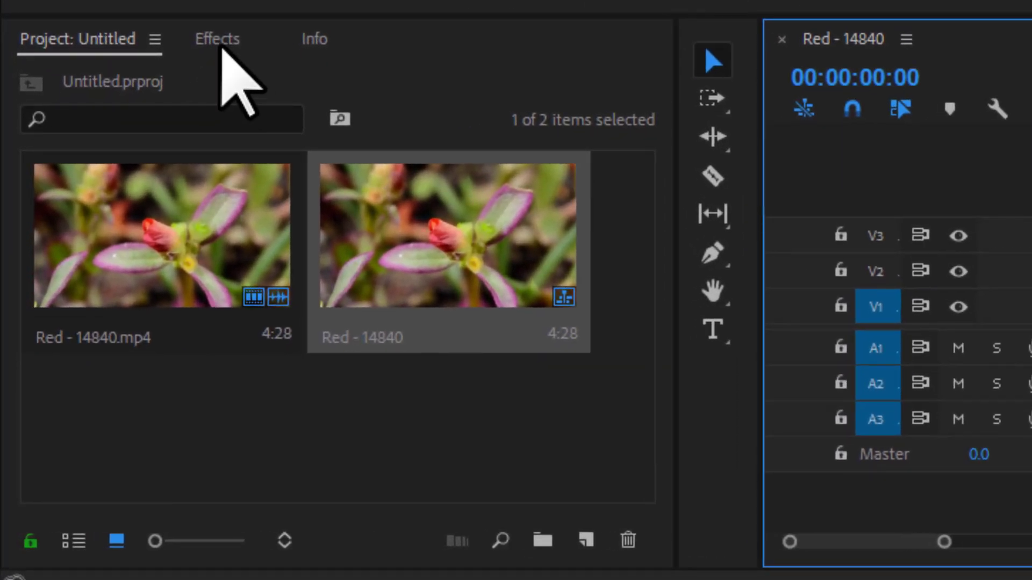
Display the effects library and expand its Video Effects category
click(220, 42)
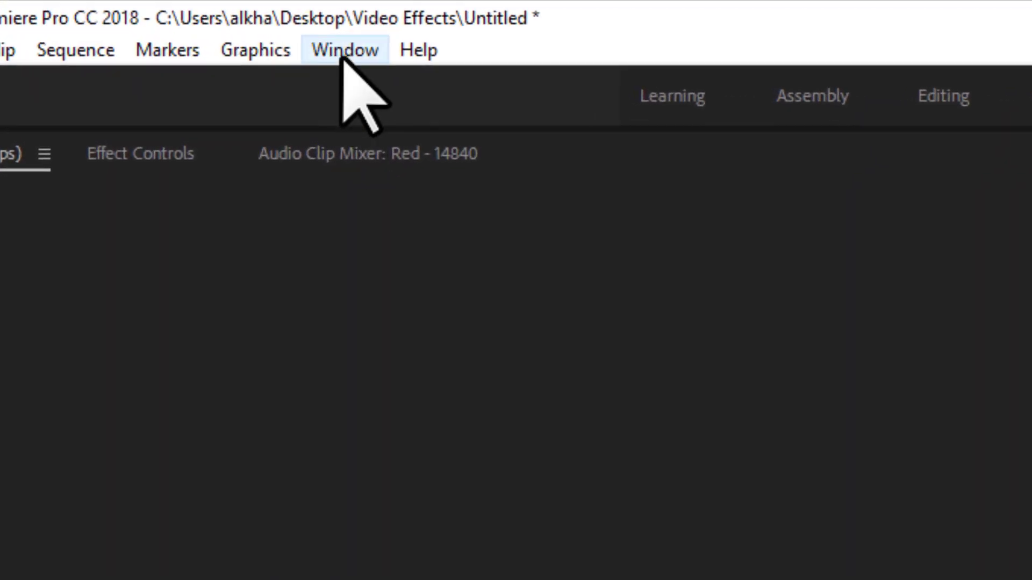
click(344, 50)
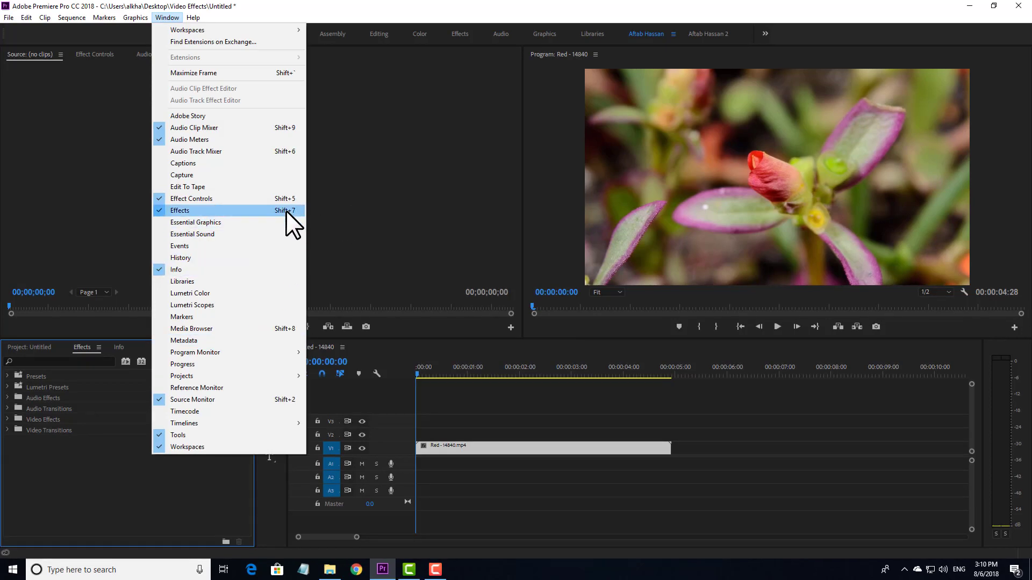
click(365, 215)
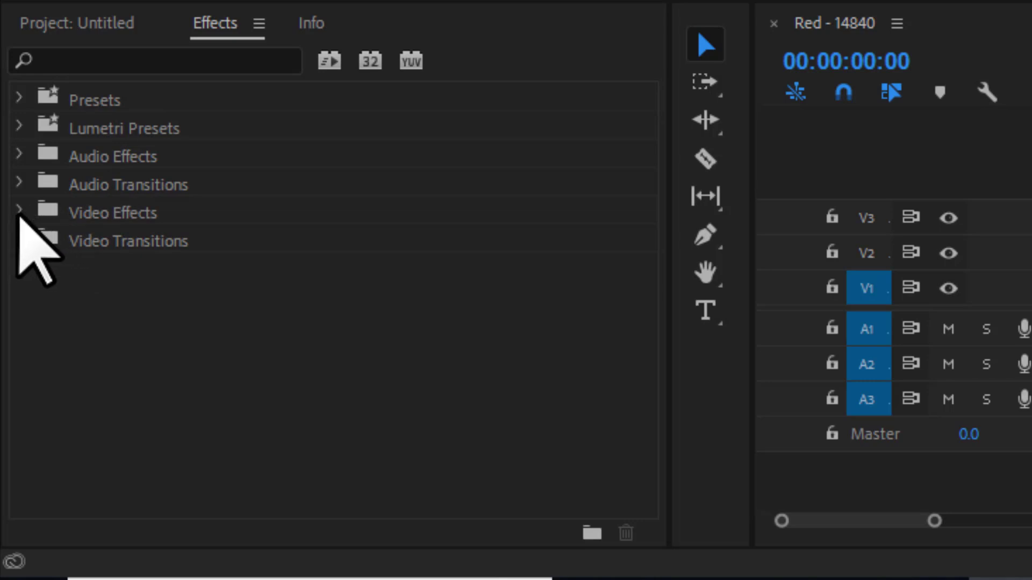
click(19, 213)
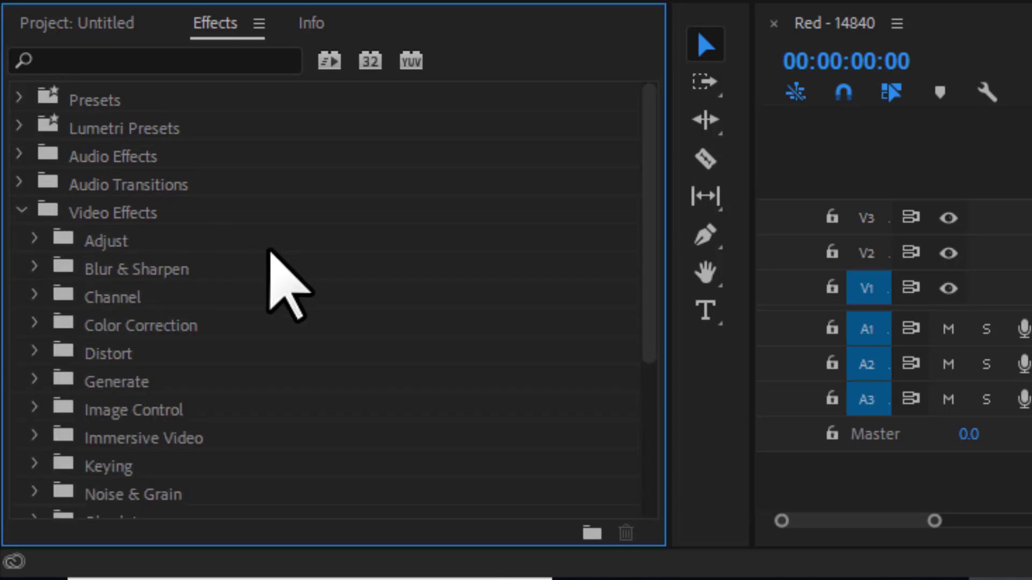
Look through the Video Effects categories, including the effects inside Adjust
scroll(270, 251, down, 3)
scroll(270, 252, up, 2)
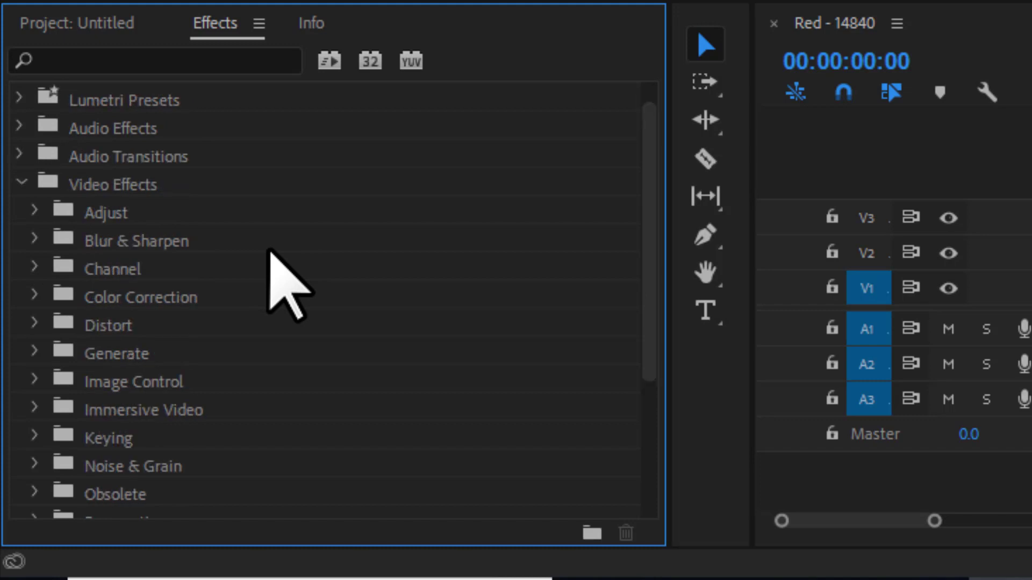
scroll(254, 248, down, 6)
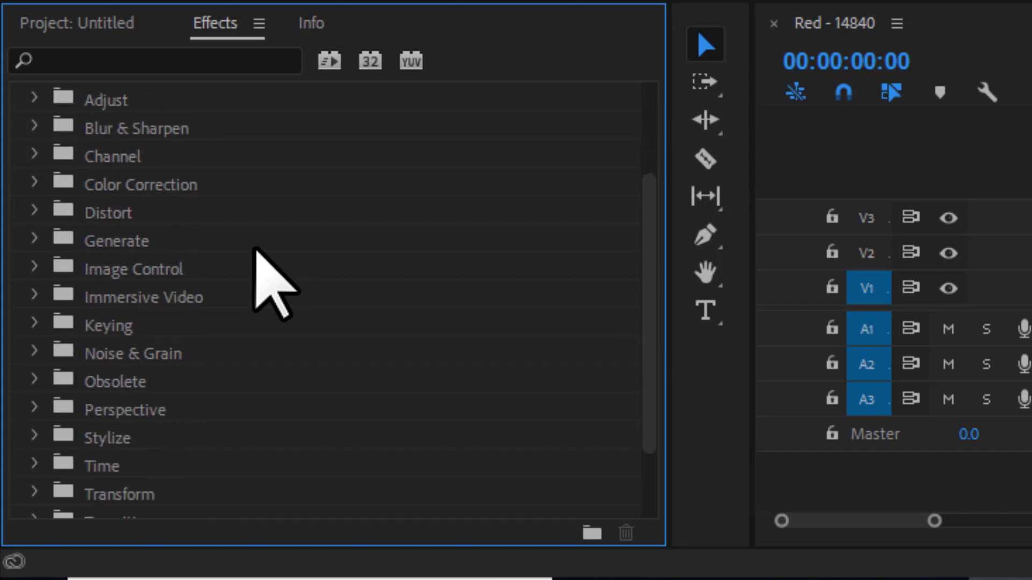
scroll(255, 248, down, 1)
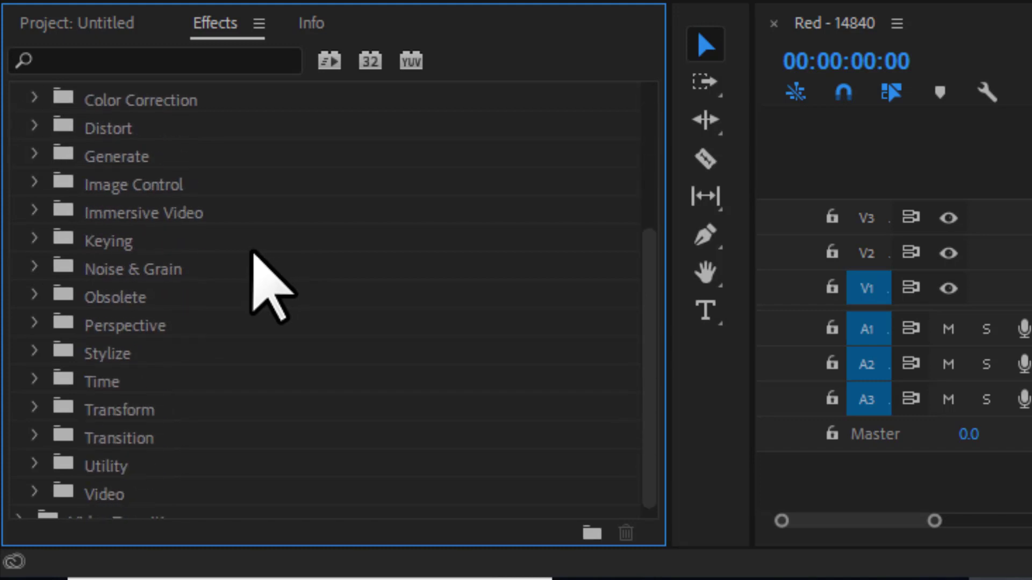
scroll(259, 277, down, 1)
scroll(260, 276, up, 5)
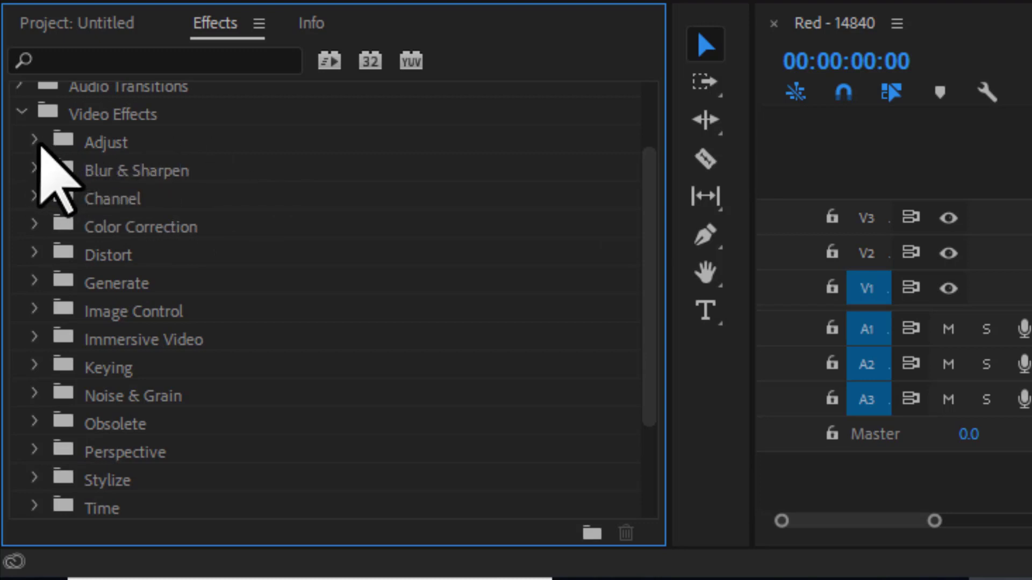
click(34, 141)
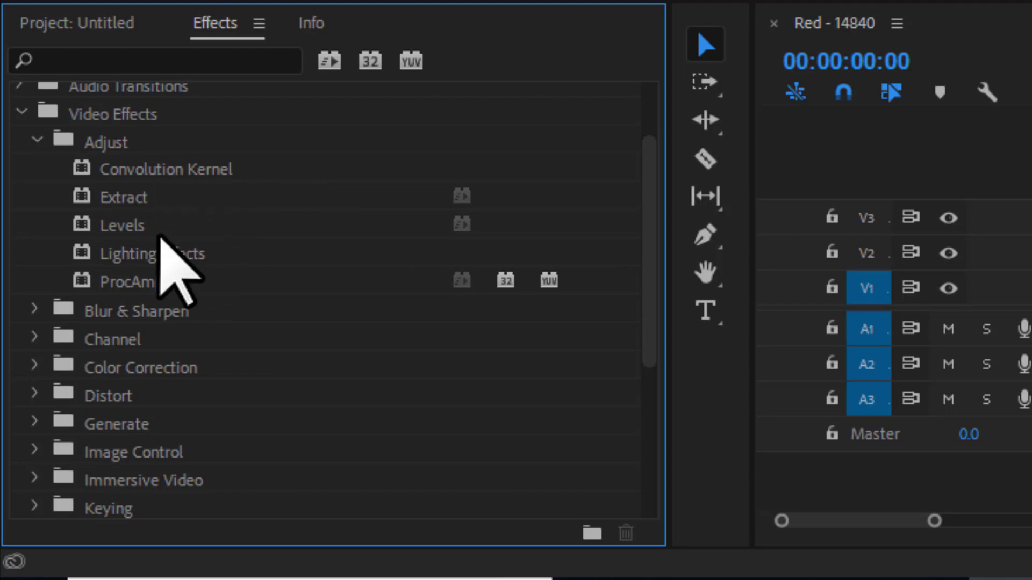
scroll(161, 268, down, 2)
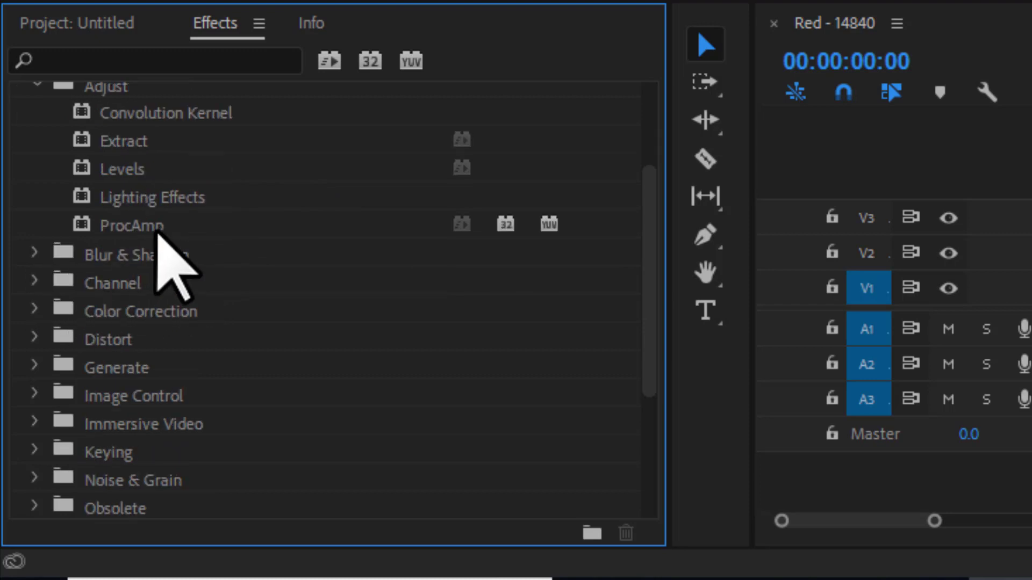
scroll(158, 228, up, 2)
click(37, 140)
scroll(180, 309, down, 2)
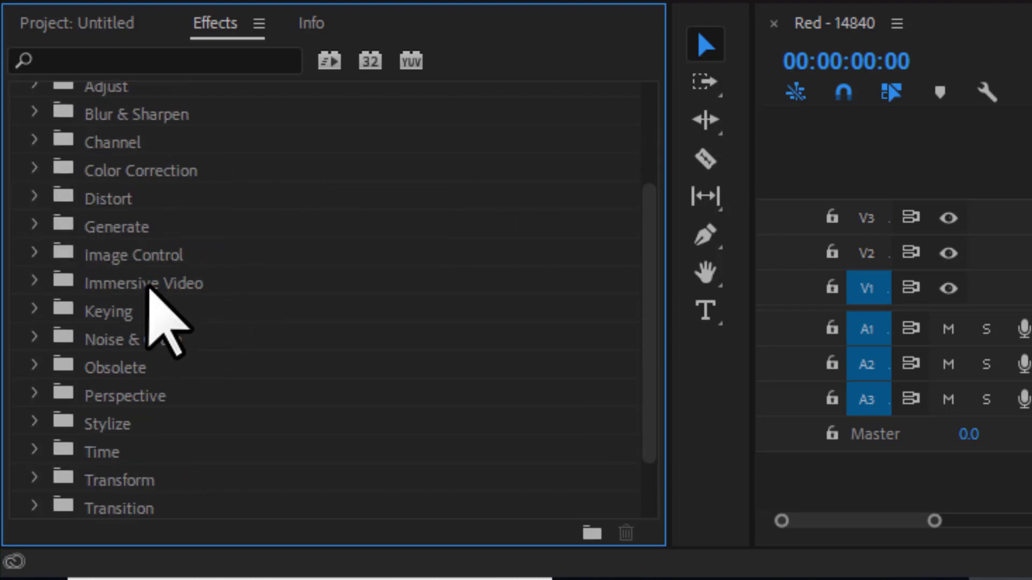
scroll(197, 253, up, 2)
scroll(196, 248, down, 2)
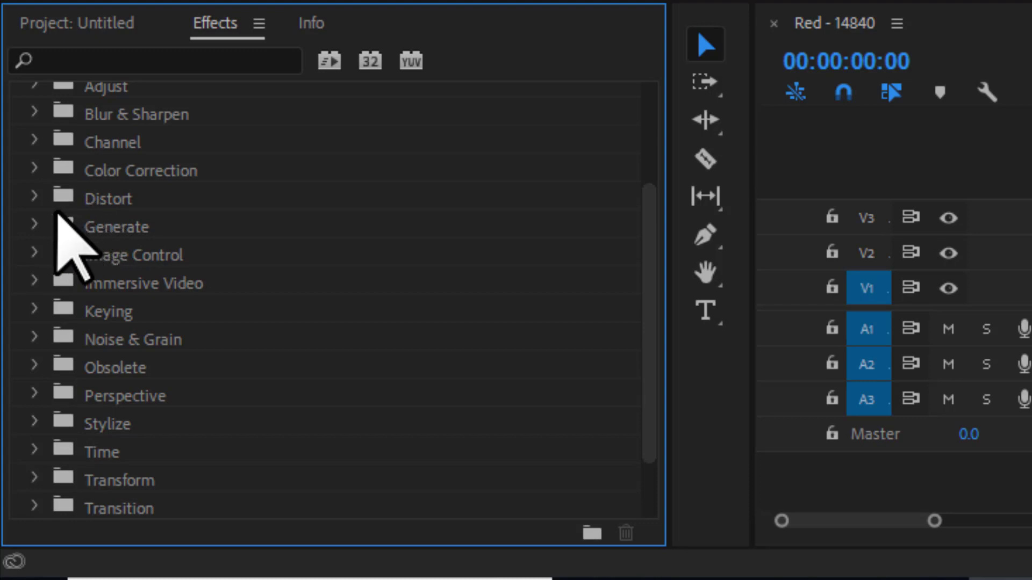
Apply the Offset effect from the Distort category to Red - 14840.mp4 on V1
click(37, 200)
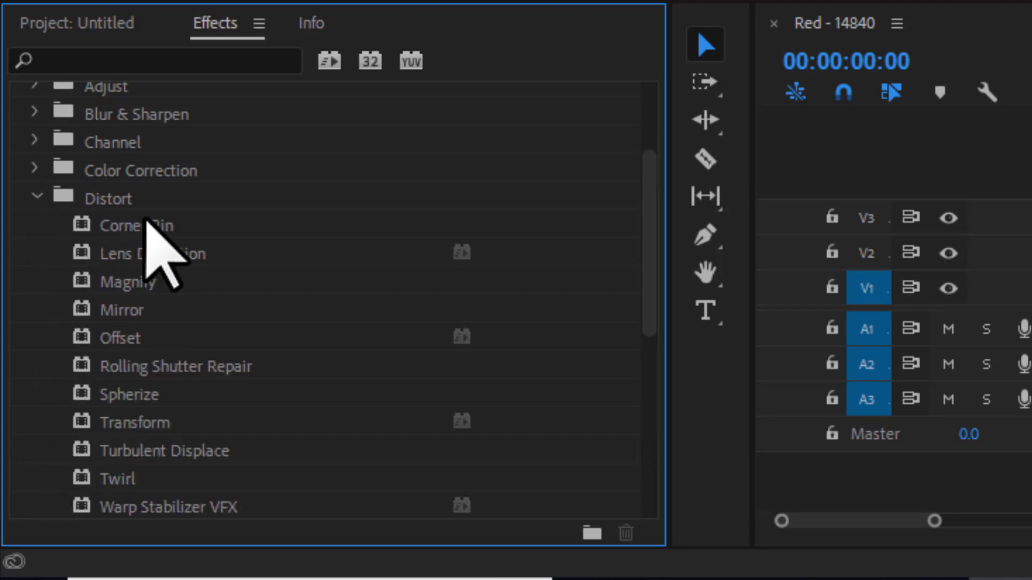
scroll(161, 215, down, 2)
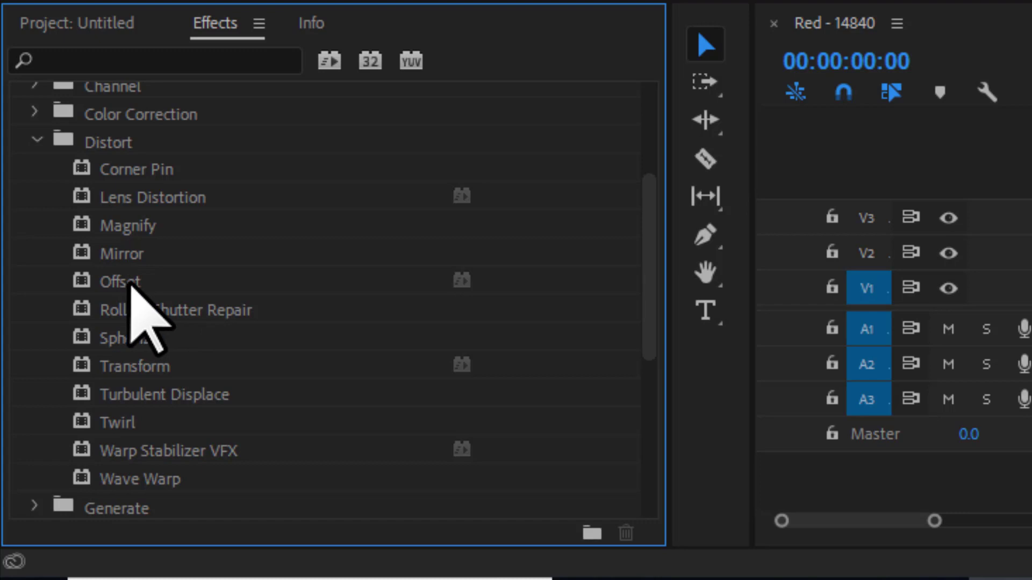
drag(121, 281, 1031, 292)
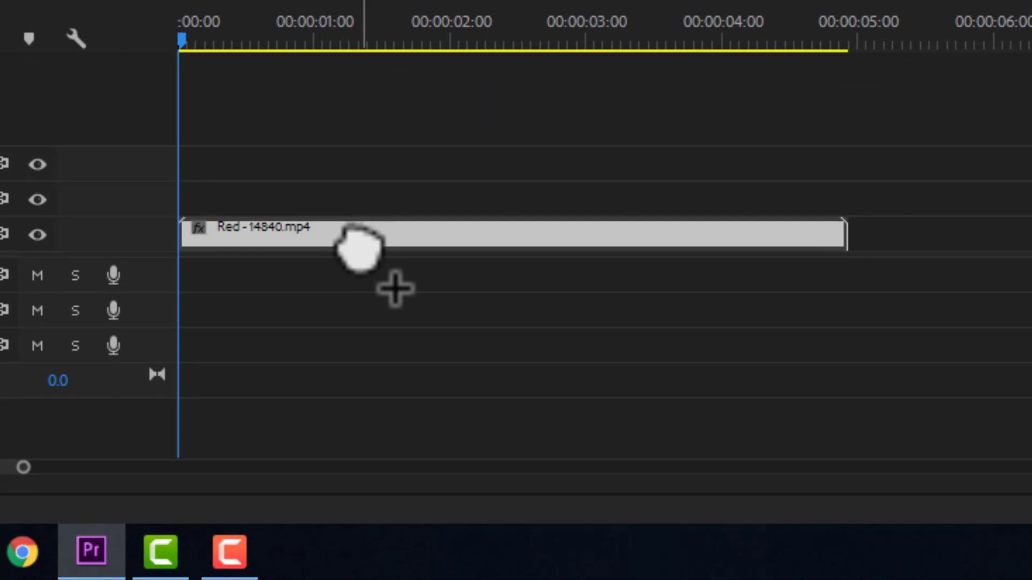
drag(359, 246, 331, 252)
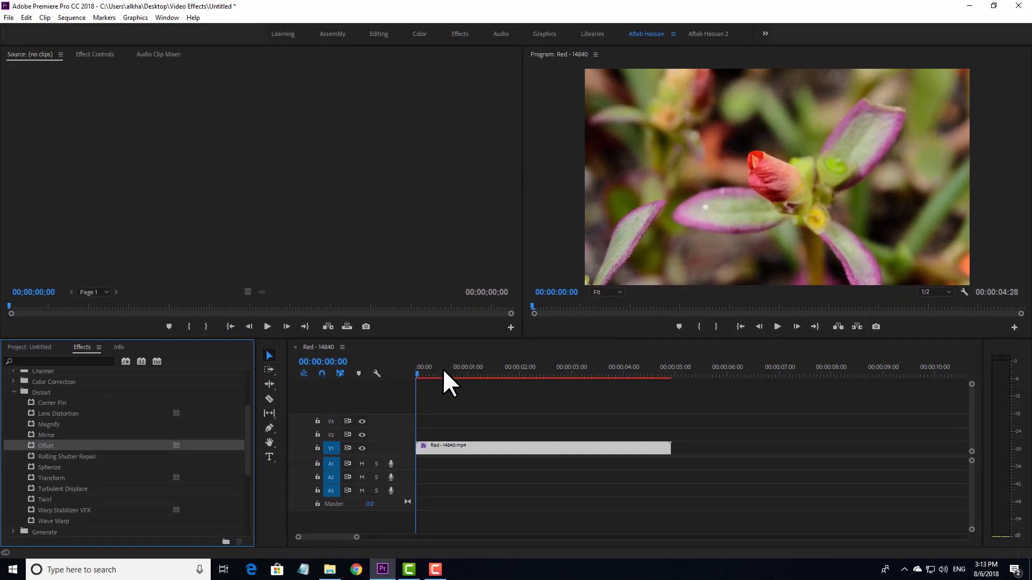
Select the clip on V1 and display its effect settings
drag(433, 376, 368, 388)
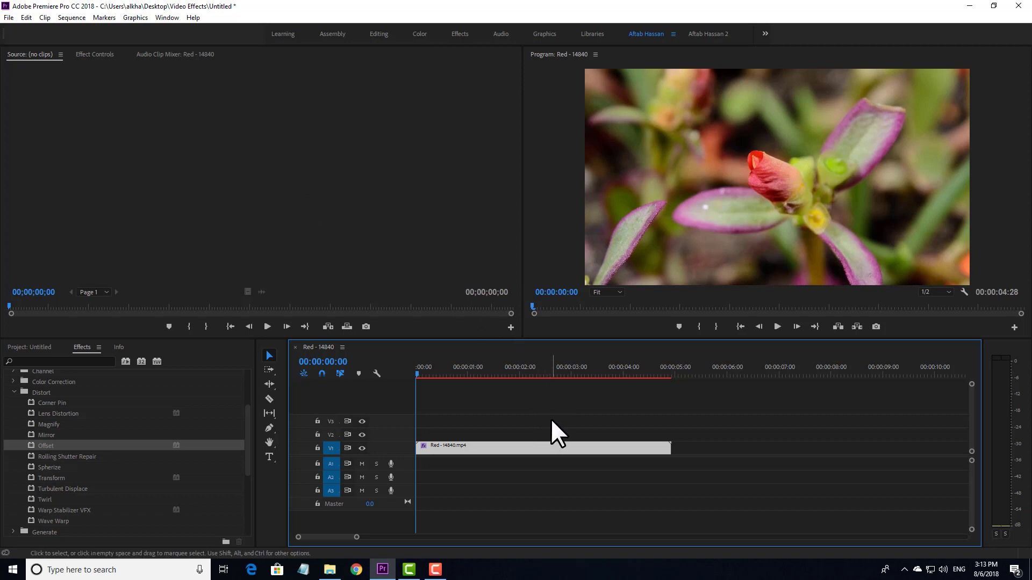
drag(630, 397, 498, 494)
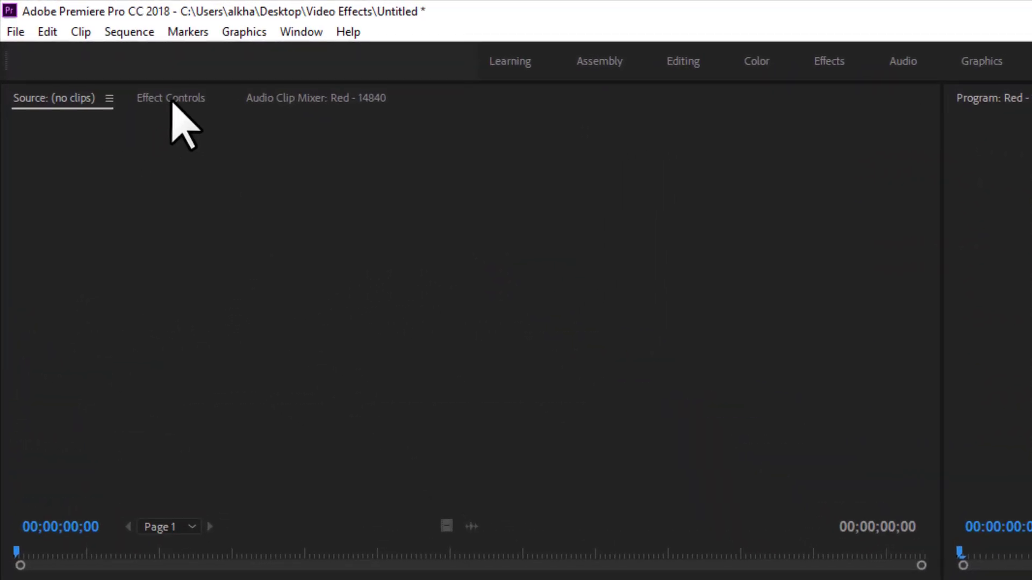
click(172, 102)
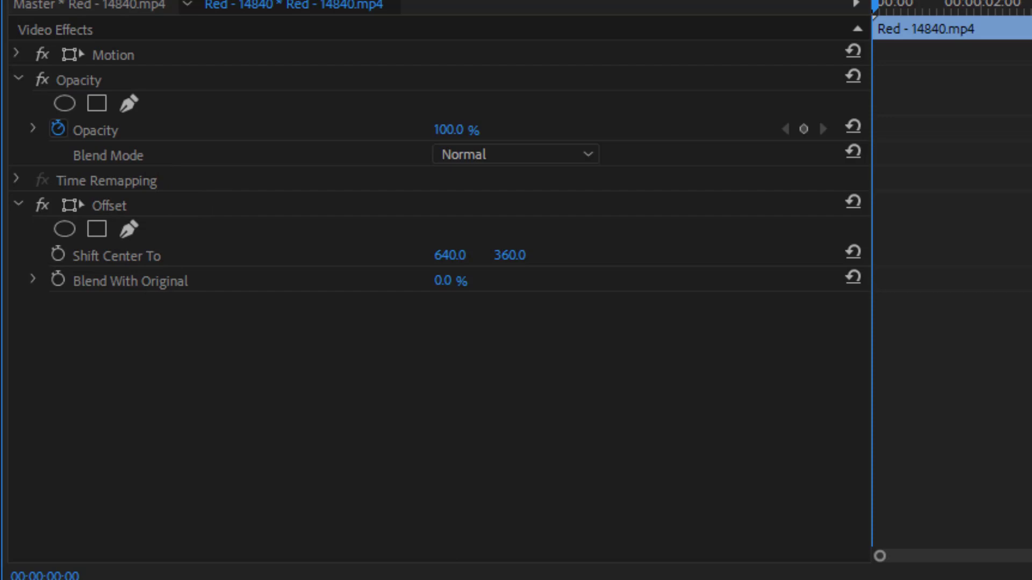
Remove the Offset effect from the clip and reapply it from the Distort category
key(Delete)
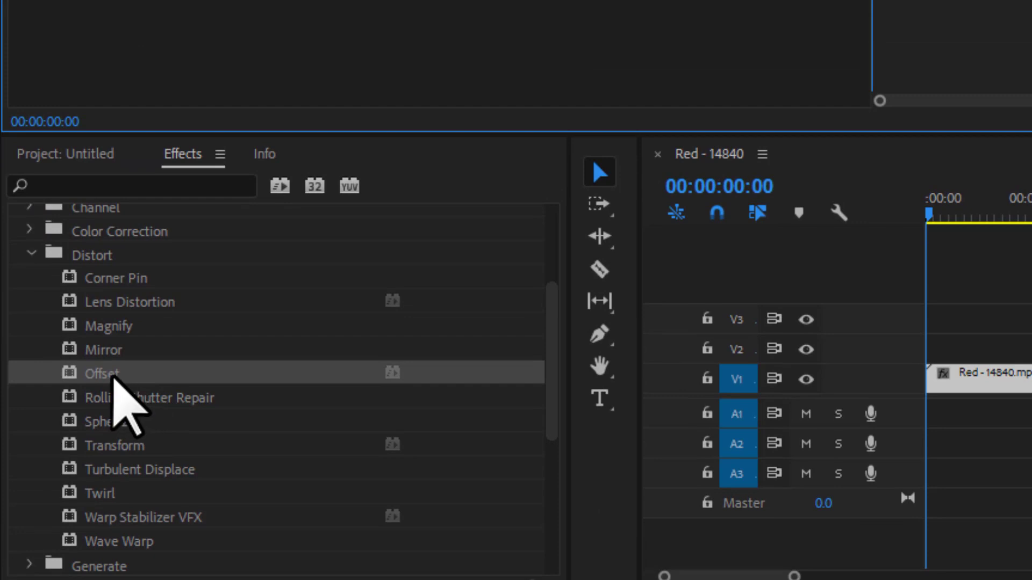
drag(110, 375, 610, 383)
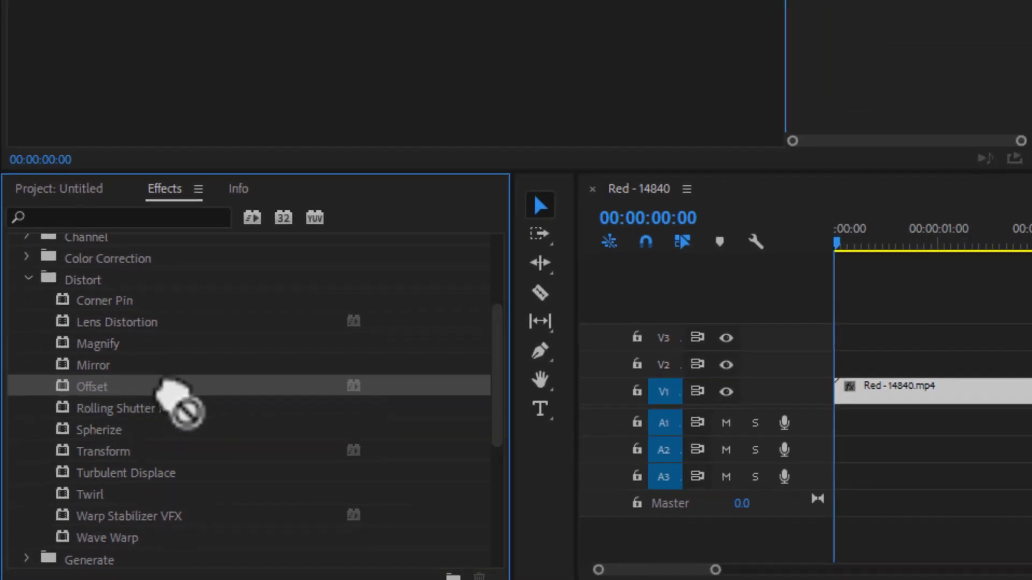
drag(322, 451, 552, 438)
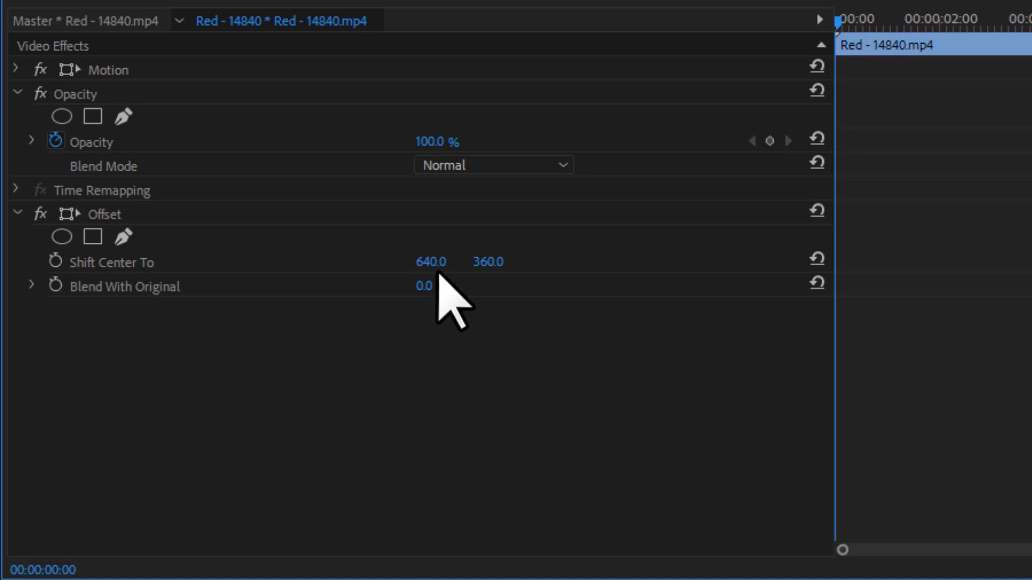
Set the Offset effect's Shift Center To to 1256.0 horizontally and -3.0 vertically
drag(434, 264, 439, 264)
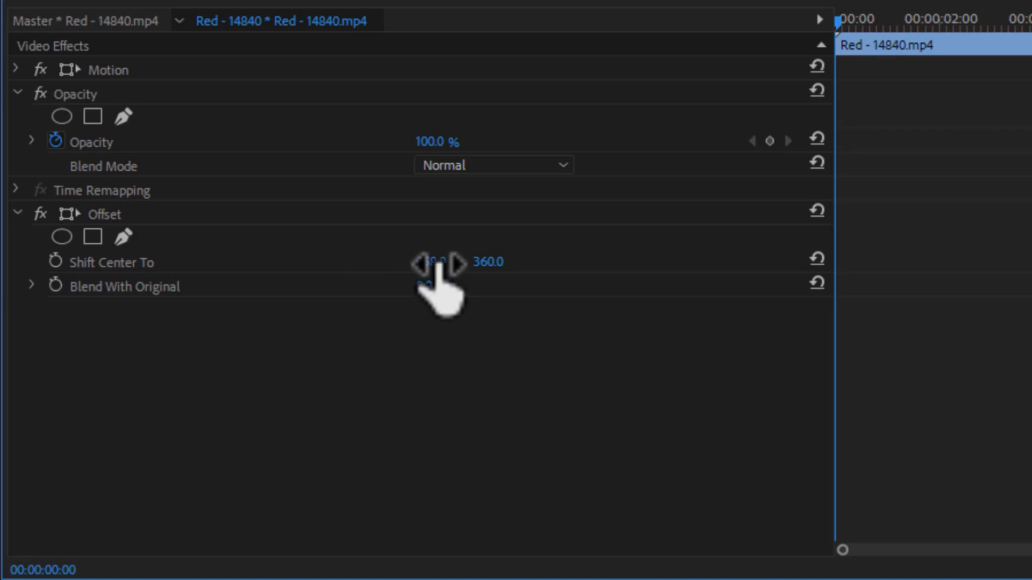
drag(437, 264, 582, 264)
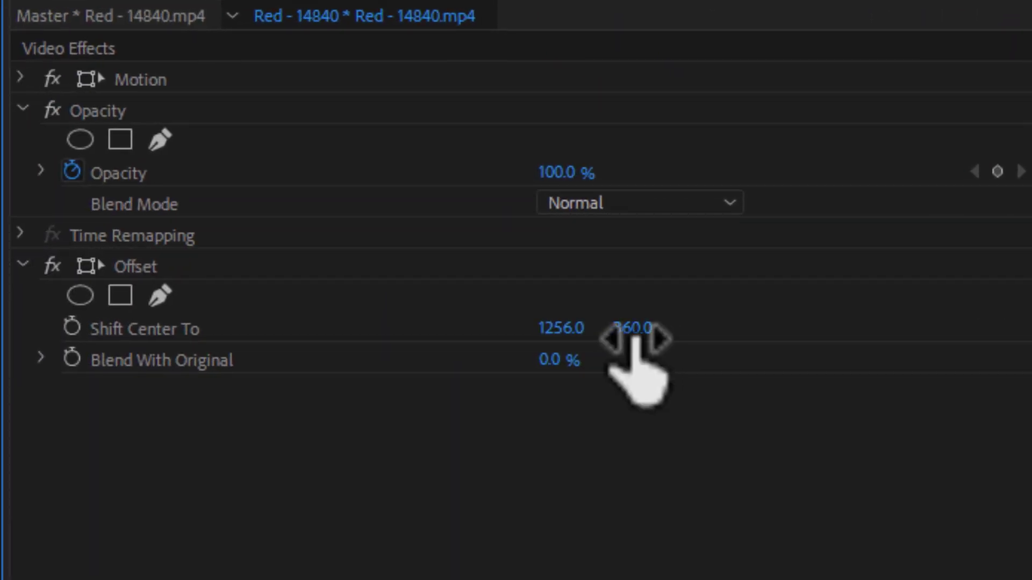
drag(634, 338, 653, 337)
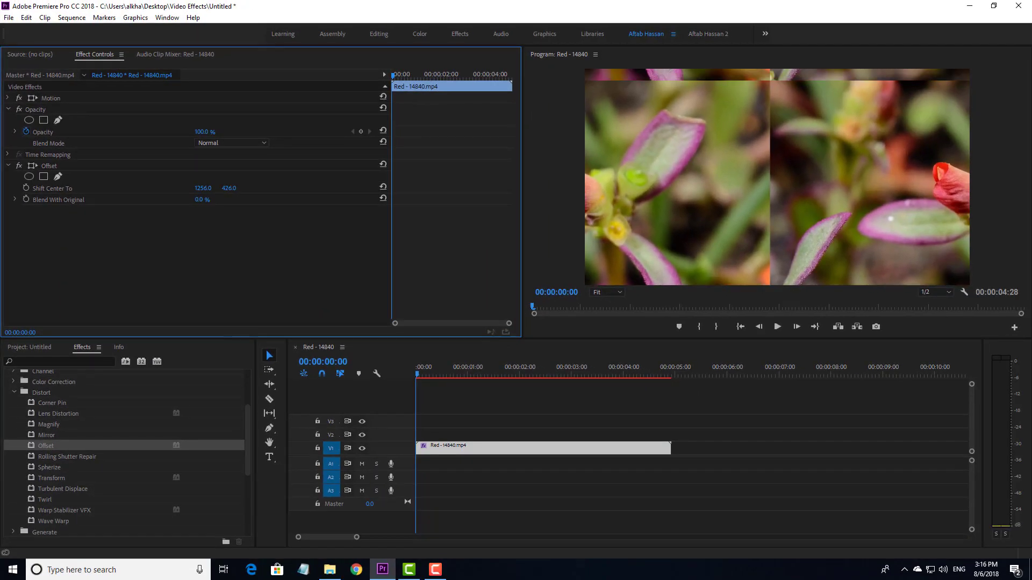
drag(229, 188, 249, 189)
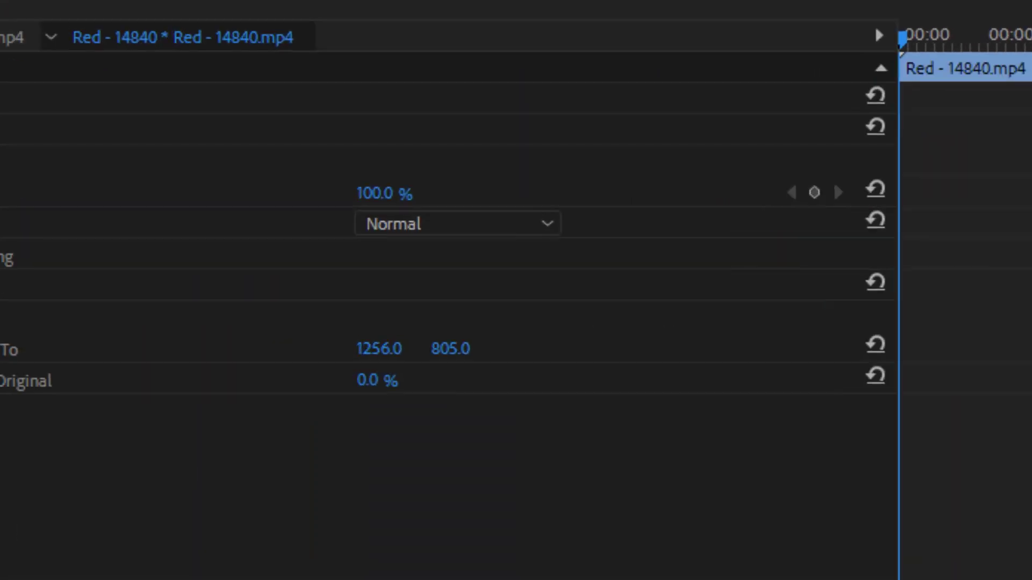
drag(714, 366, 707, 366)
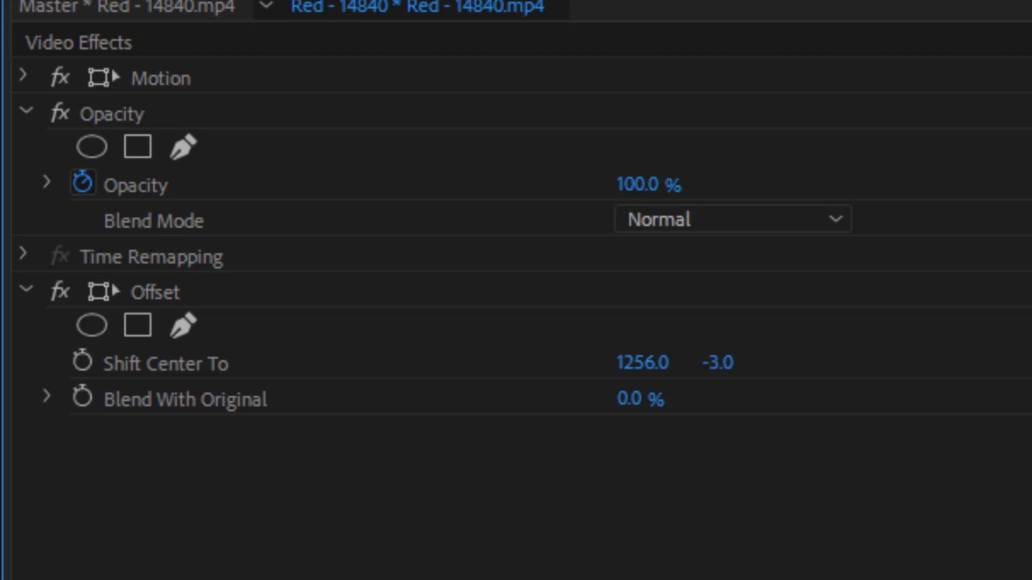
Set the Offset effect's Shift Center To to 1295.0 horizontally and -350.0 vertically, and play back the clip
mouse_move(715, 363)
mouse_down()
mouse_move(693, 363)
mouse_move(720, 362)
mouse_up()
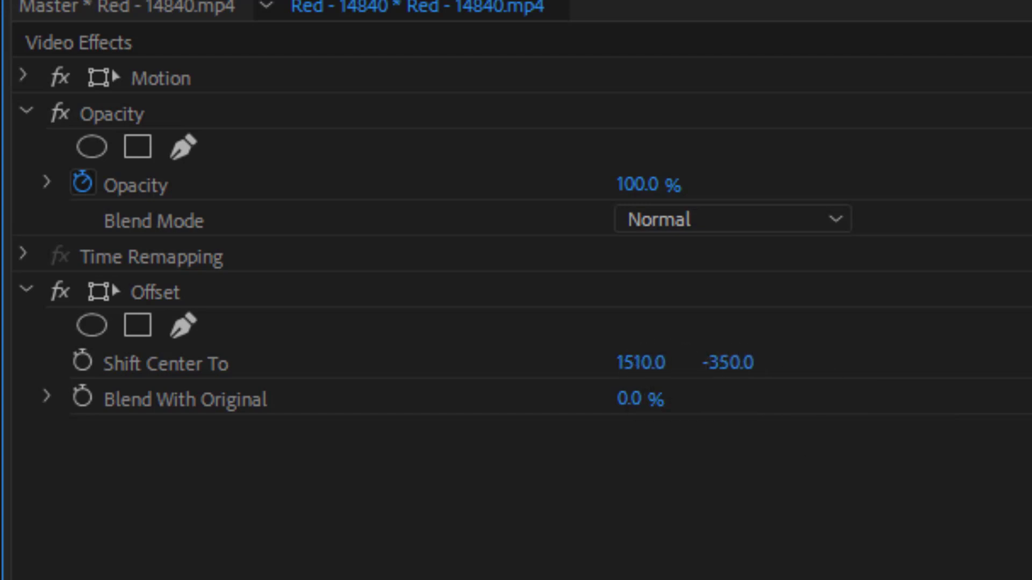
drag(642, 362, 608, 363)
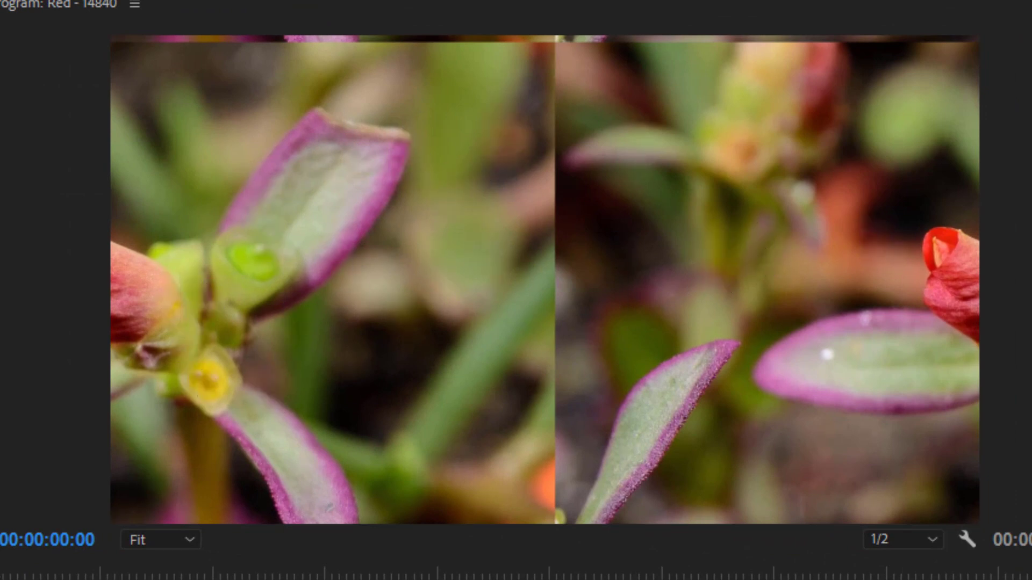
key(space)
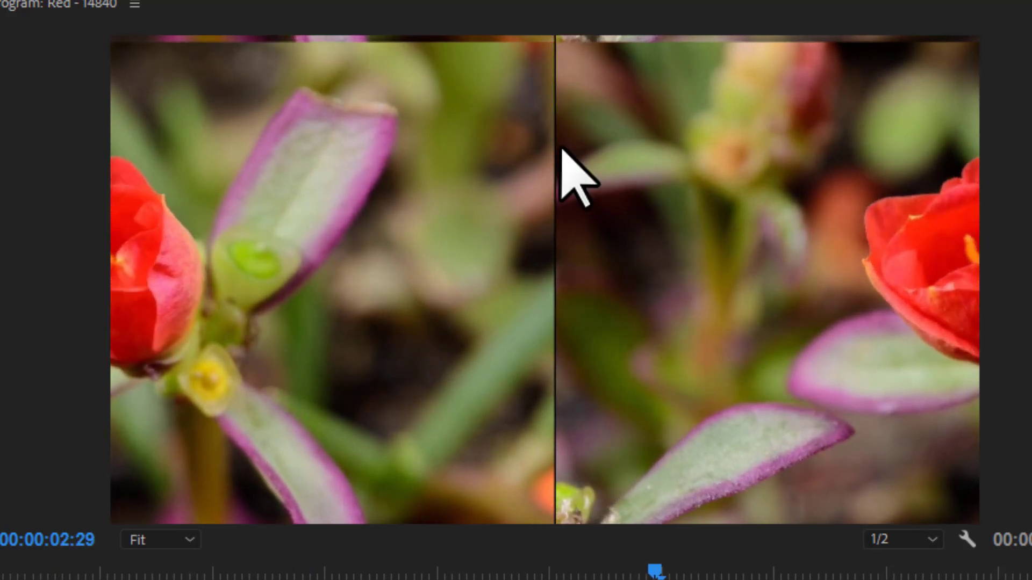
key(space)
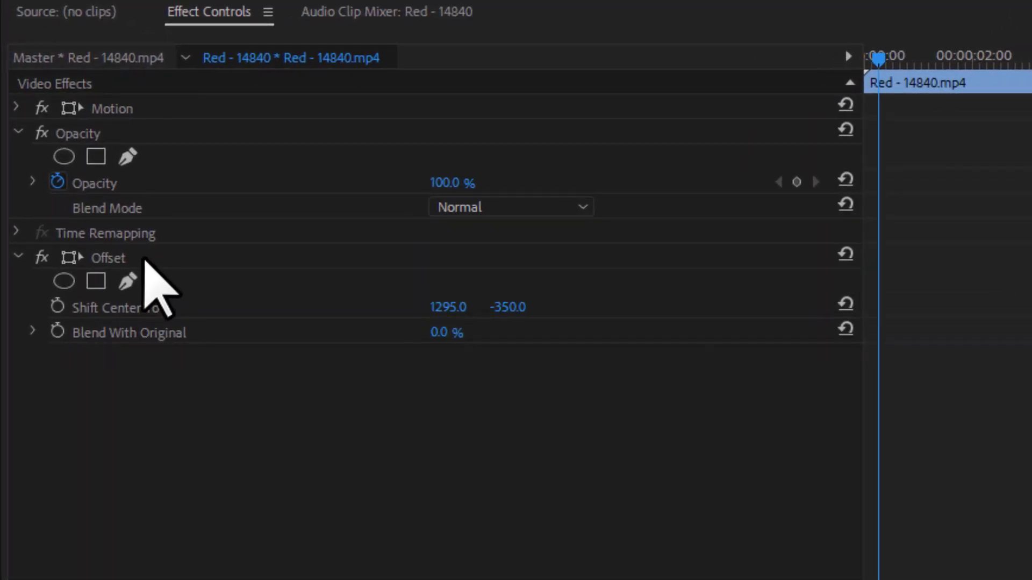
Replace the Offset effect on the V1 clip with the Transform effect from the Distort category
click(156, 259)
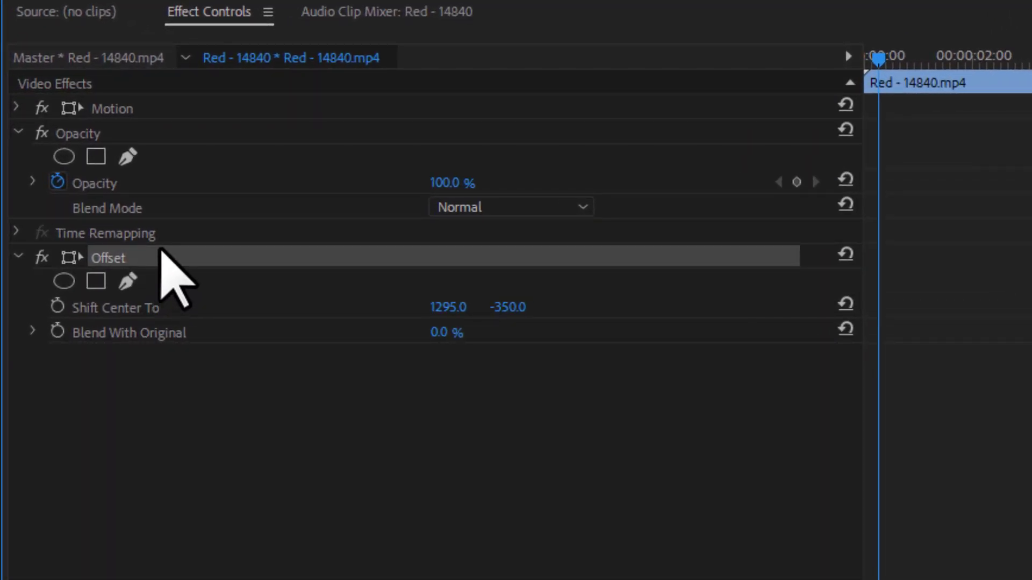
key(Delete)
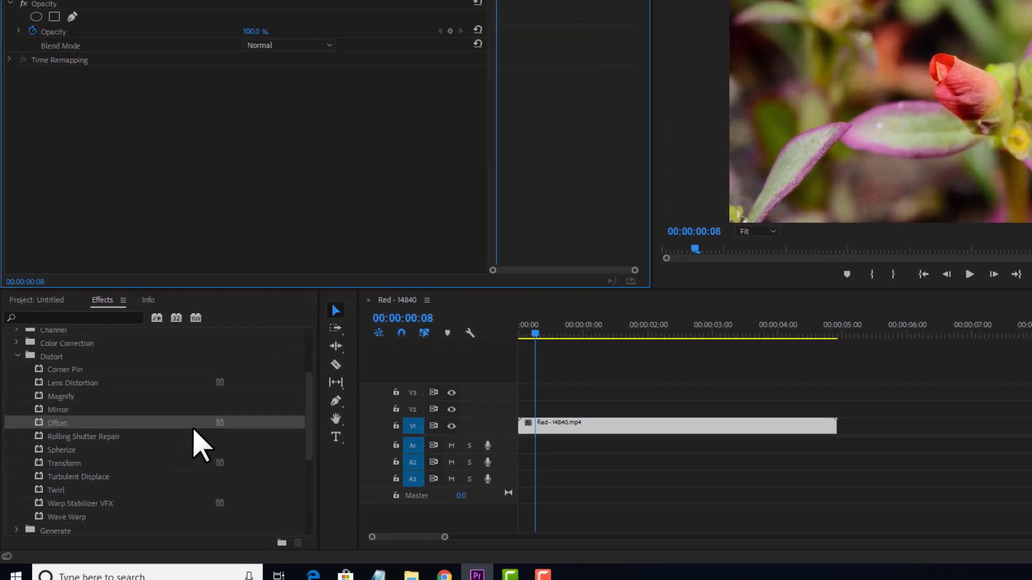
scroll(67, 440, down, 1)
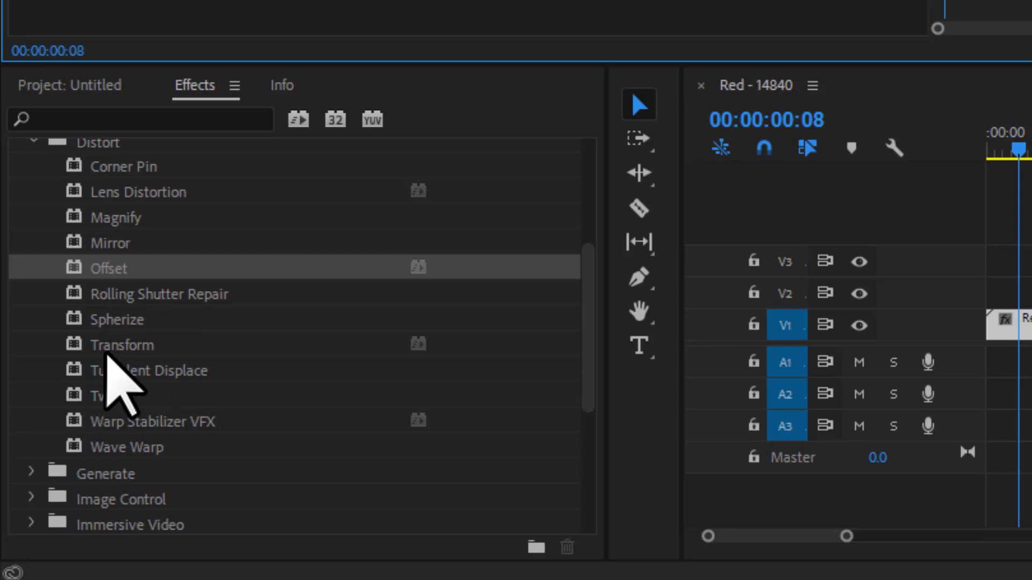
drag(129, 346, 1024, 328)
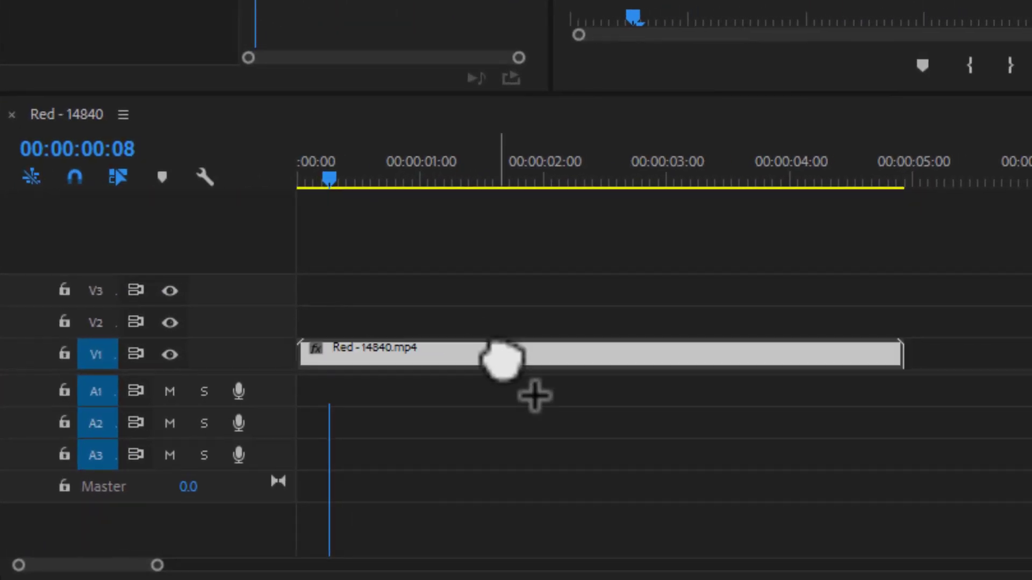
drag(503, 359, 541, 364)
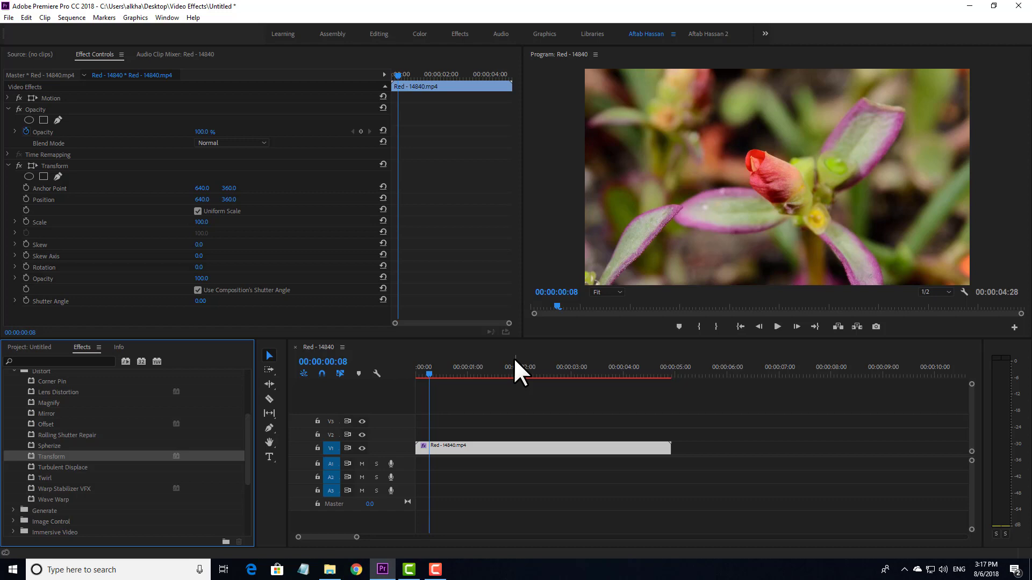
Undo and reapply the Transform effect on the V1 clip, and view the clip's Motion properties for comparison
key(ctrl+z)
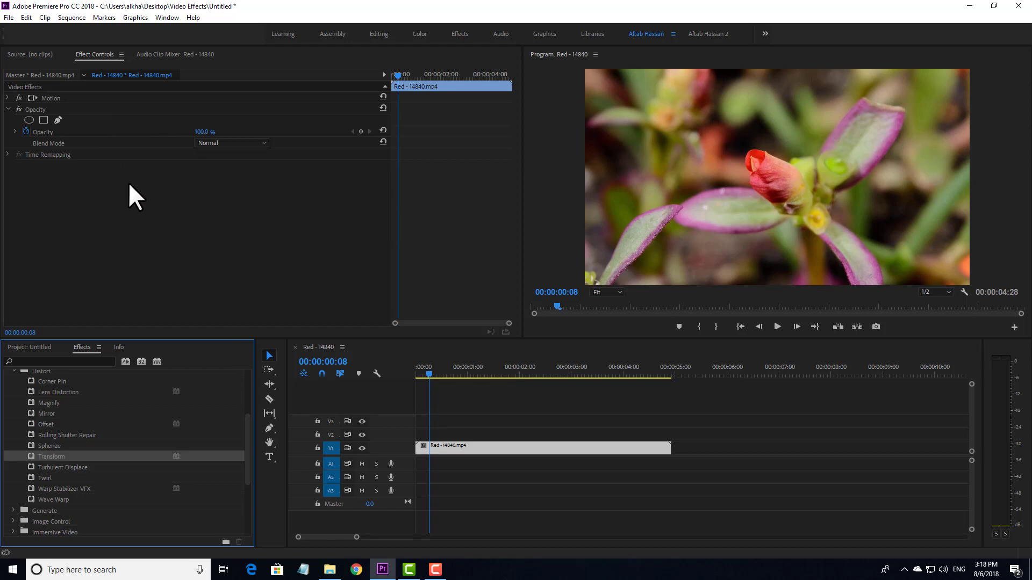
drag(79, 458, 496, 454)
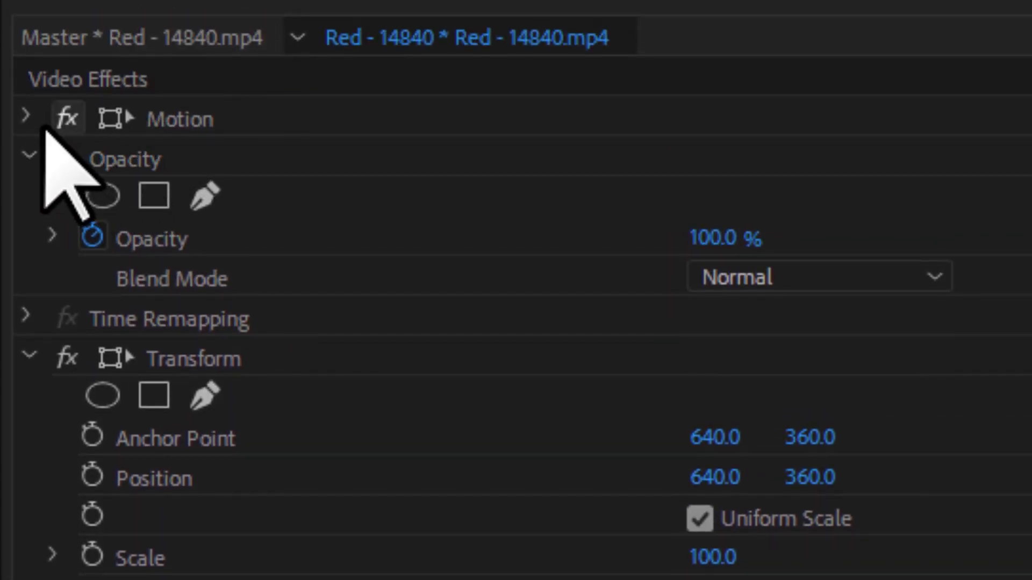
click(27, 117)
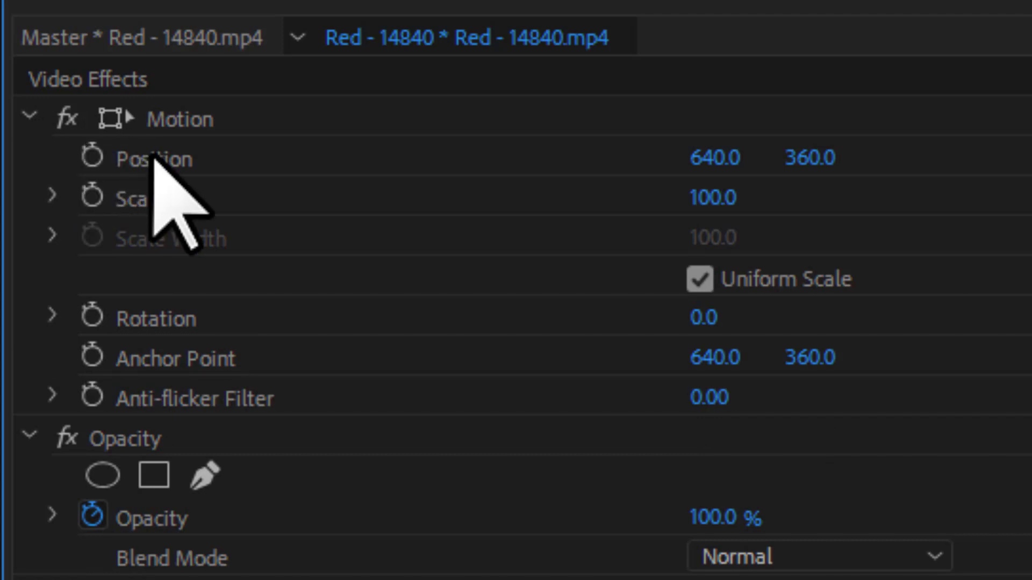
click(27, 116)
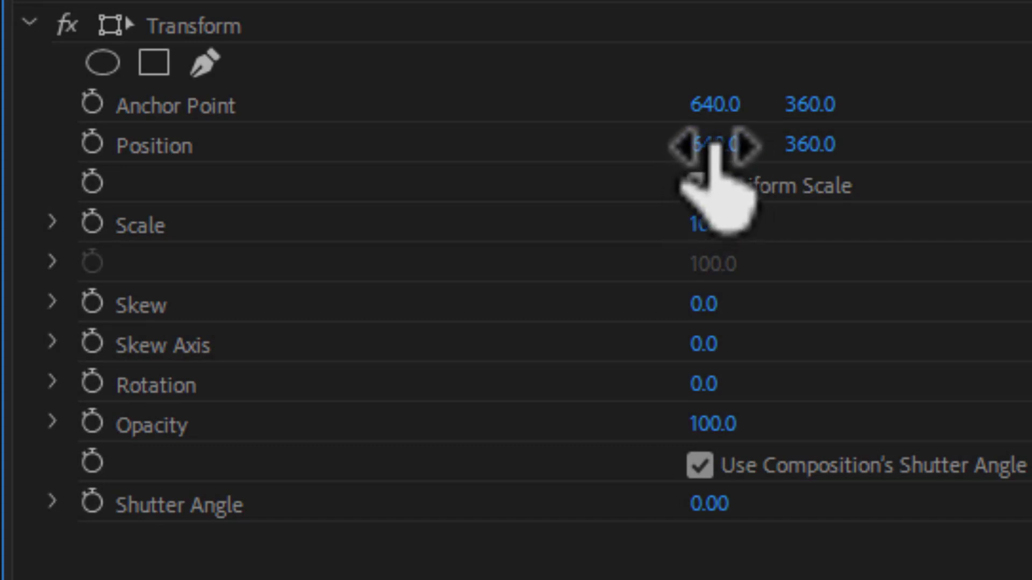
Try a Transform Position of 1274.0 horizontally and 39.0 vertically, and reset it to its default
drag(715, 145, 1021, 145)
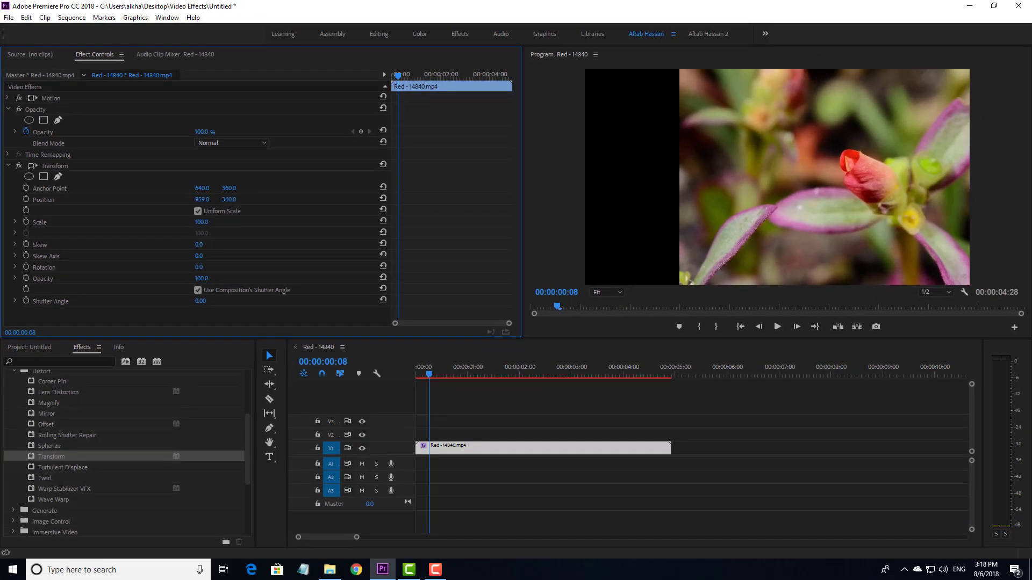
drag(202, 200, 371, 199)
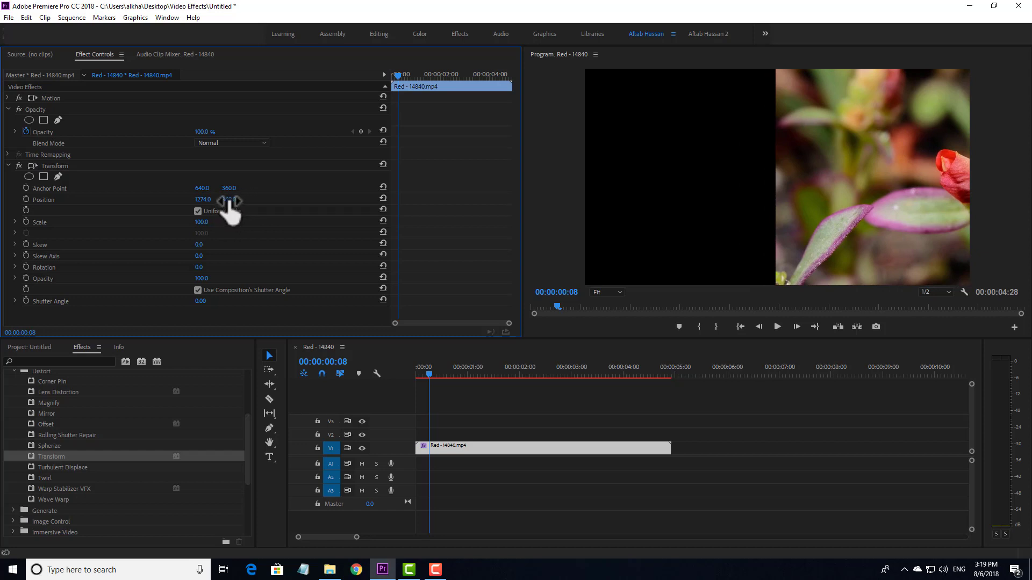
drag(228, 200, 57, 199)
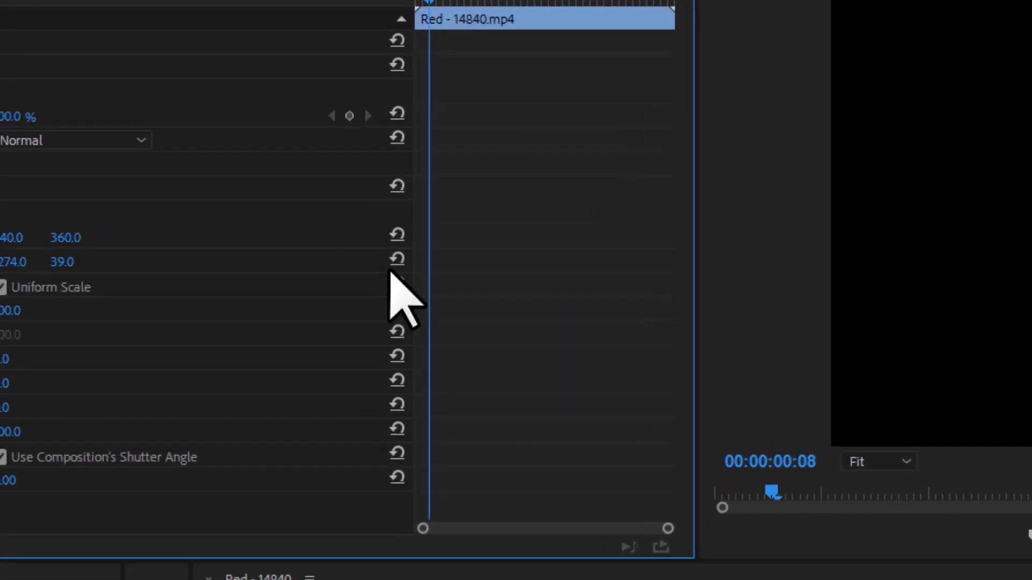
click(405, 300)
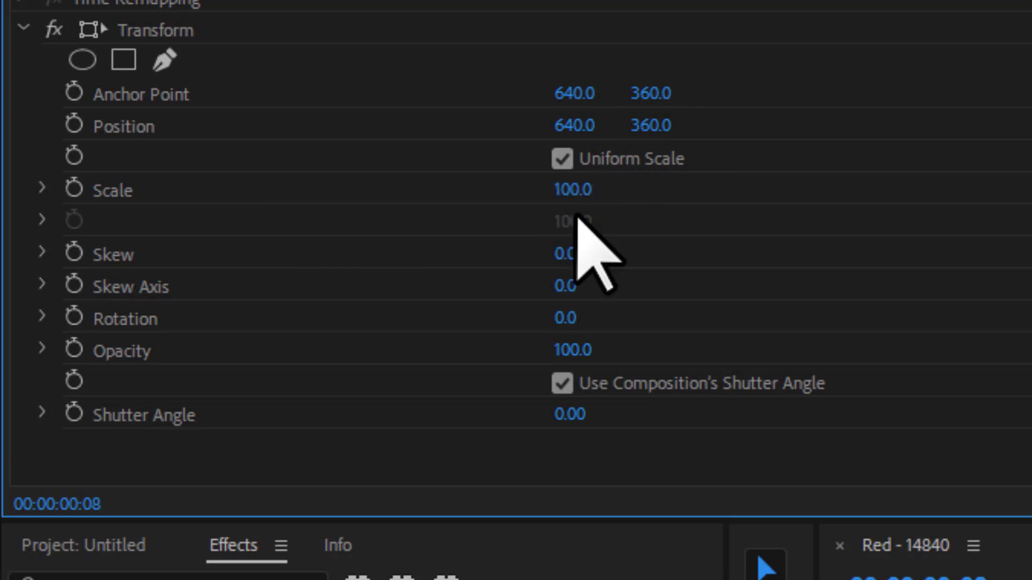
Try enlarging the Transform effect's Scale to 194.0 and reducing it, and return it to 100.0
drag(574, 192, 583, 191)
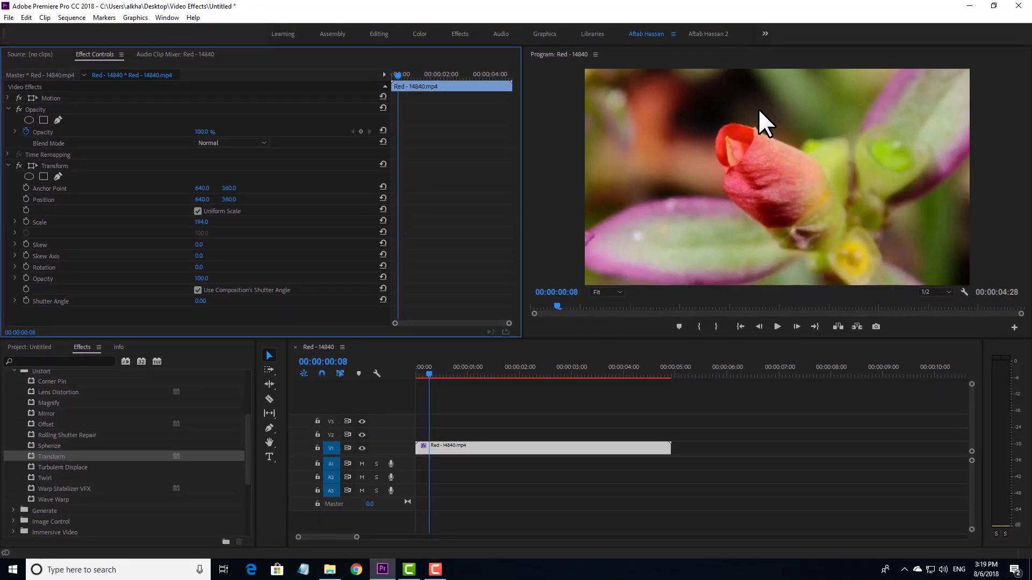
drag(202, 223, 175, 223)
drag(200, 222, 227, 222)
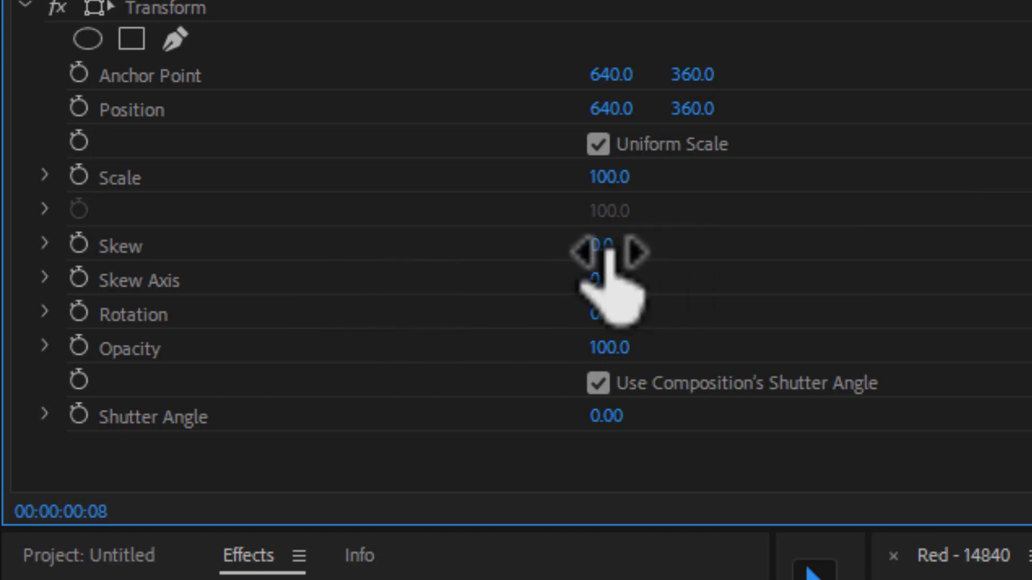
Try a Transform Skew of 45.0 and a Skew Axis of -49.0°, returning each to 0.0
drag(609, 252, 682, 253)
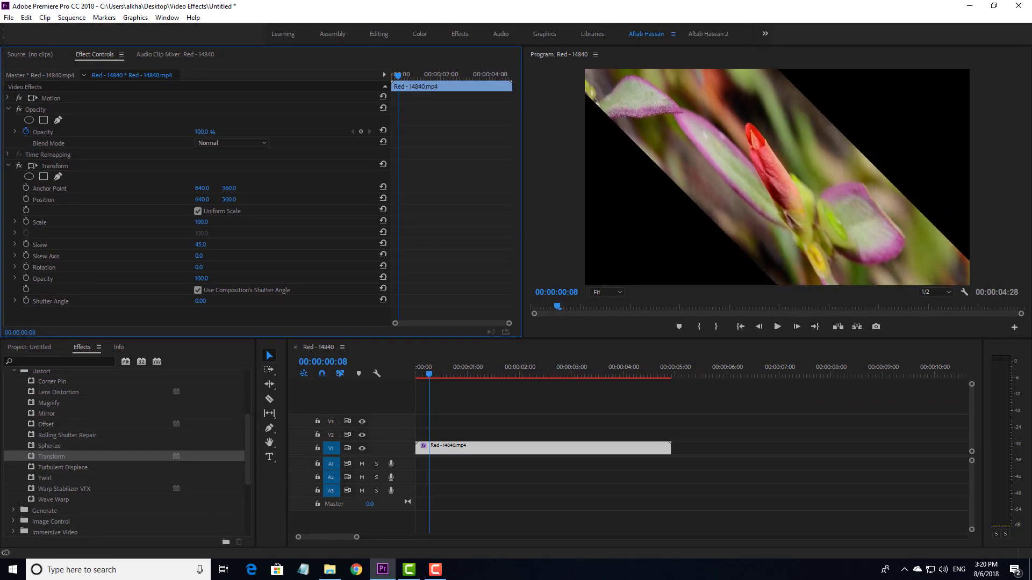
drag(201, 245, 176, 244)
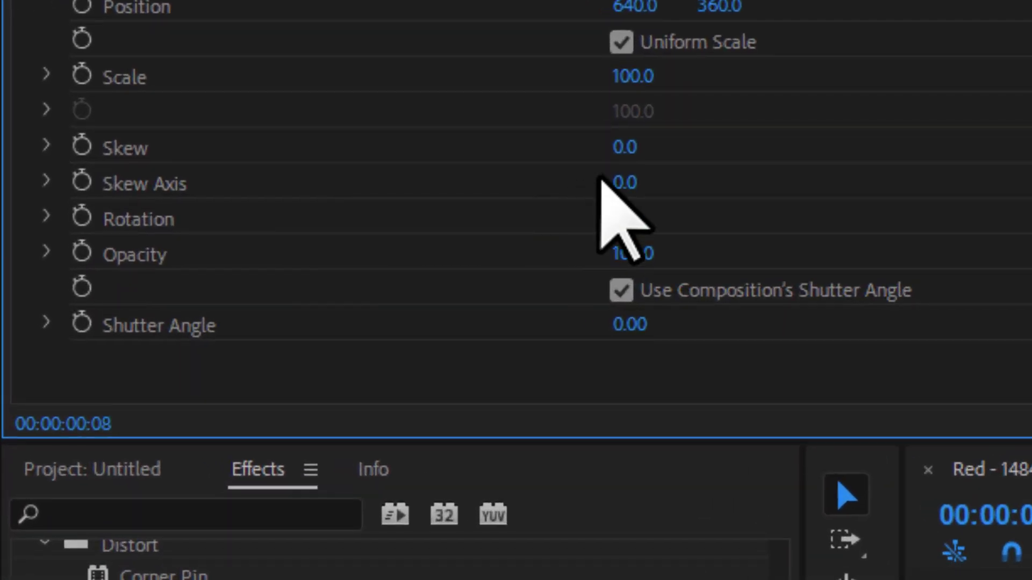
drag(627, 182, 647, 182)
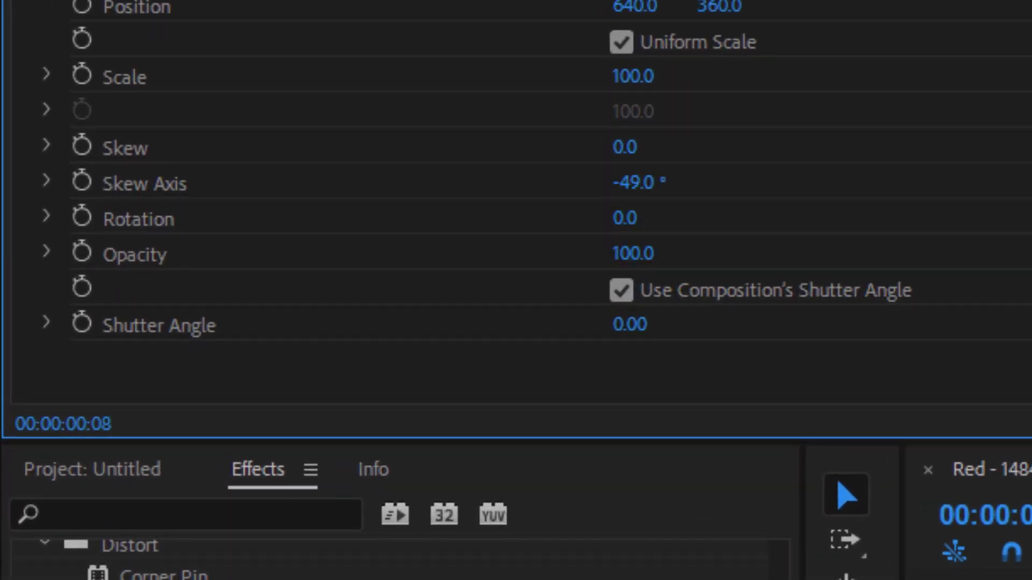
drag(627, 182, 685, 185)
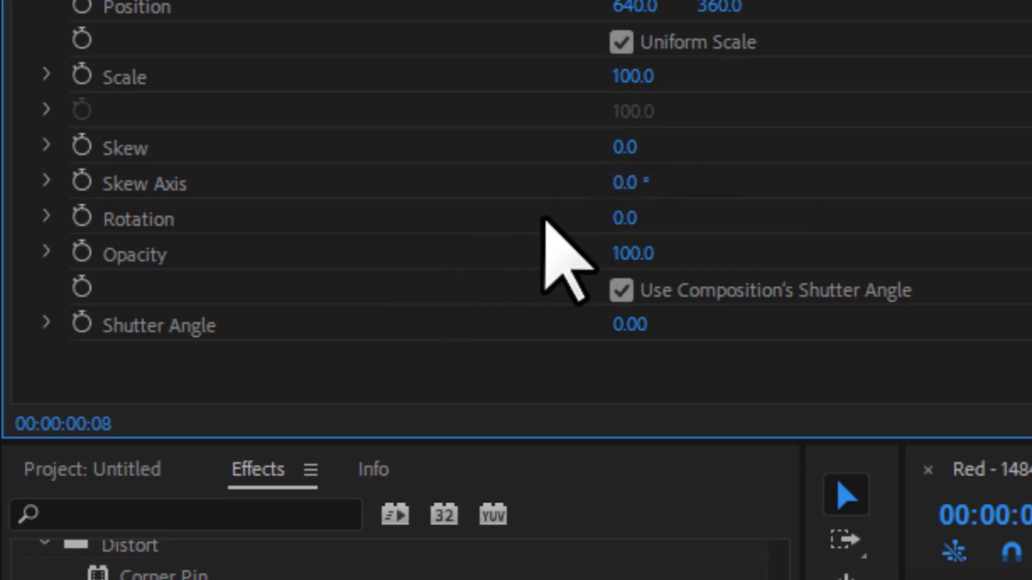
Try rotating the clip to 1x197.0° with the Transform effect's Rotation, and reset the rotation
drag(636, 217, 763, 218)
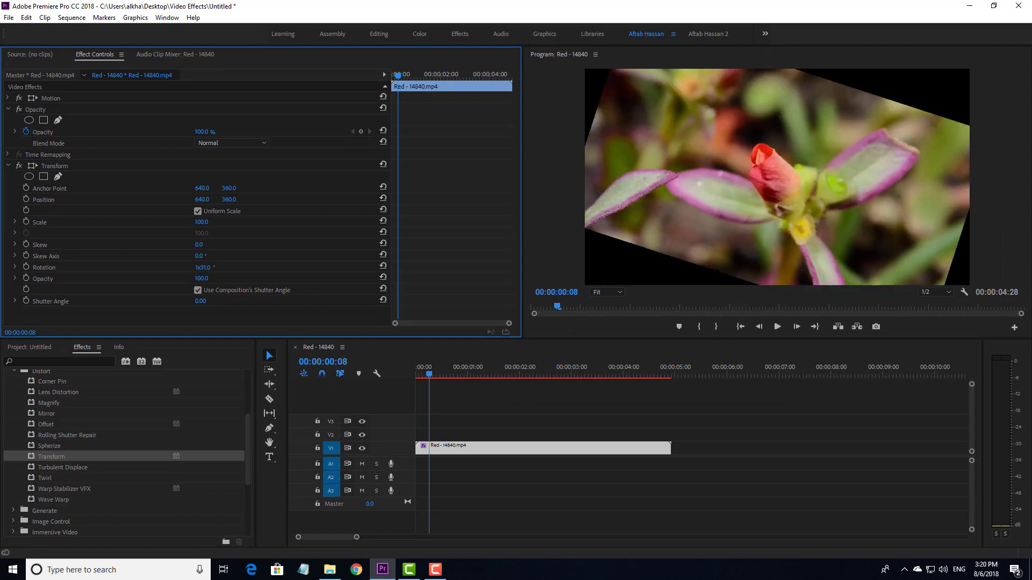
drag(204, 267, 293, 267)
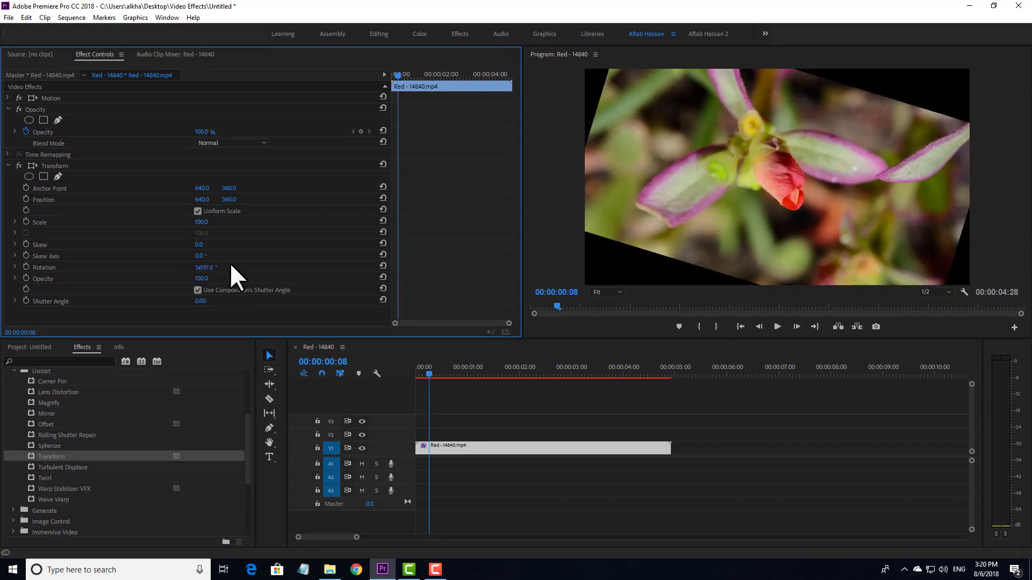
click(383, 265)
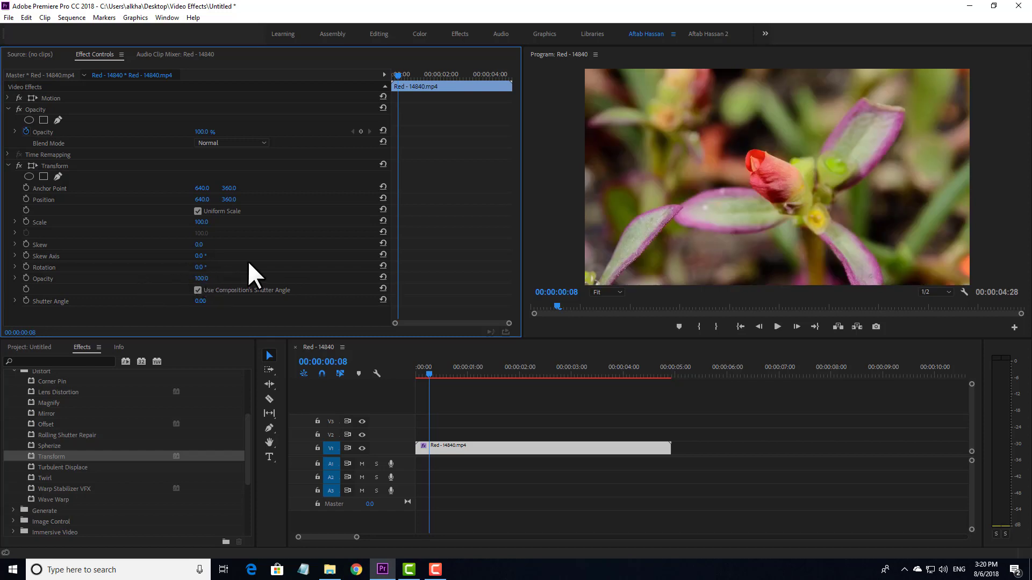
Save the project and remove the Transform effect from the clip after trying its Opacity
key(ctrl+s)
drag(200, 278, 252, 278)
click(117, 166)
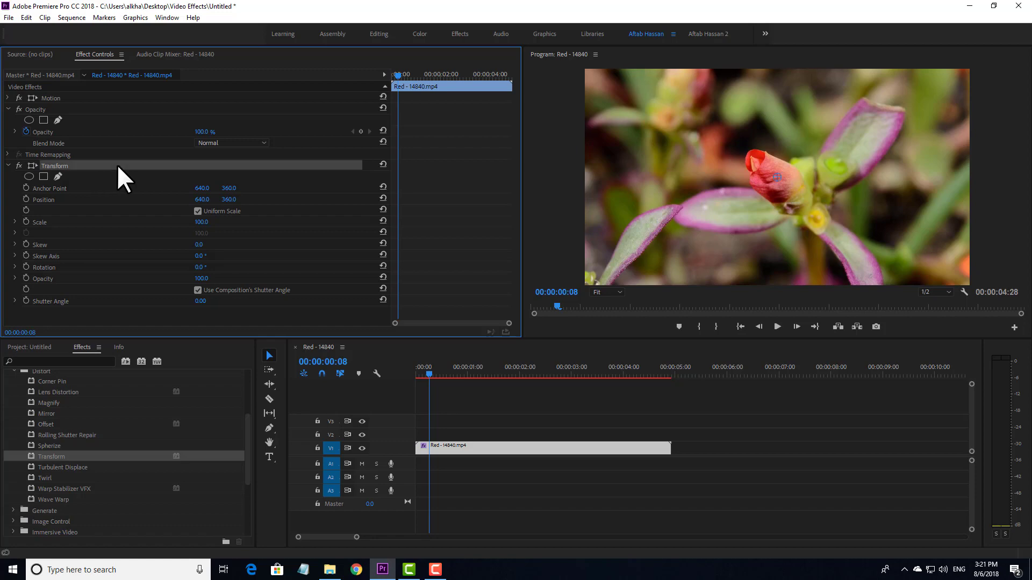
key(Delete)
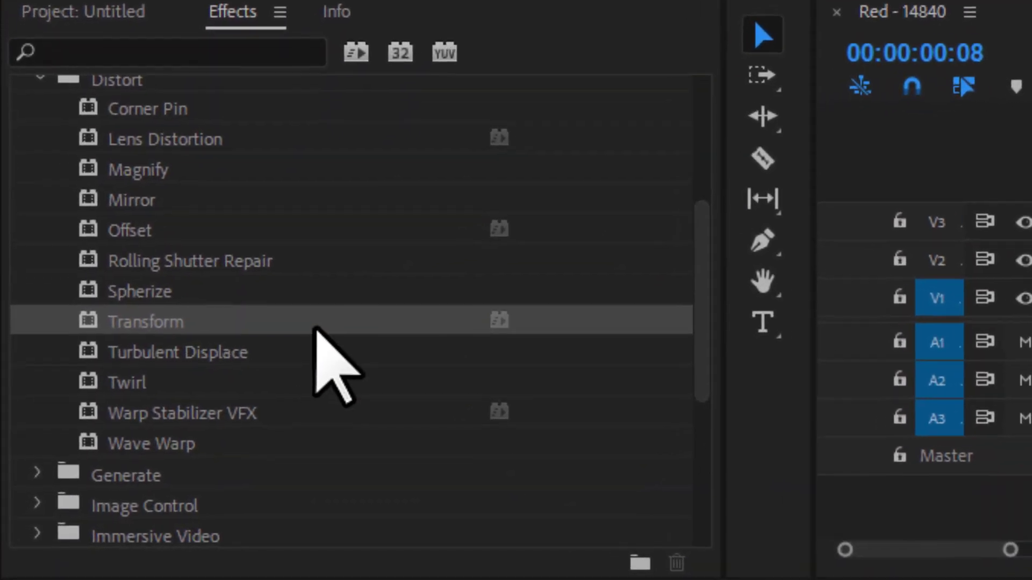
Browse the effects in the Distort category and the other video effect categories around it
scroll(304, 315, up, 5)
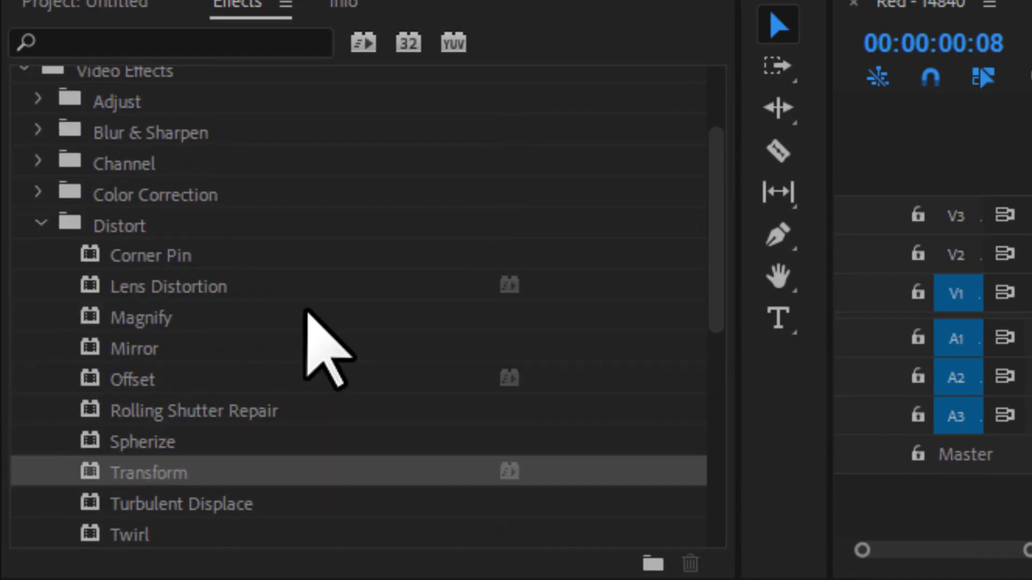
scroll(306, 315, down, 5)
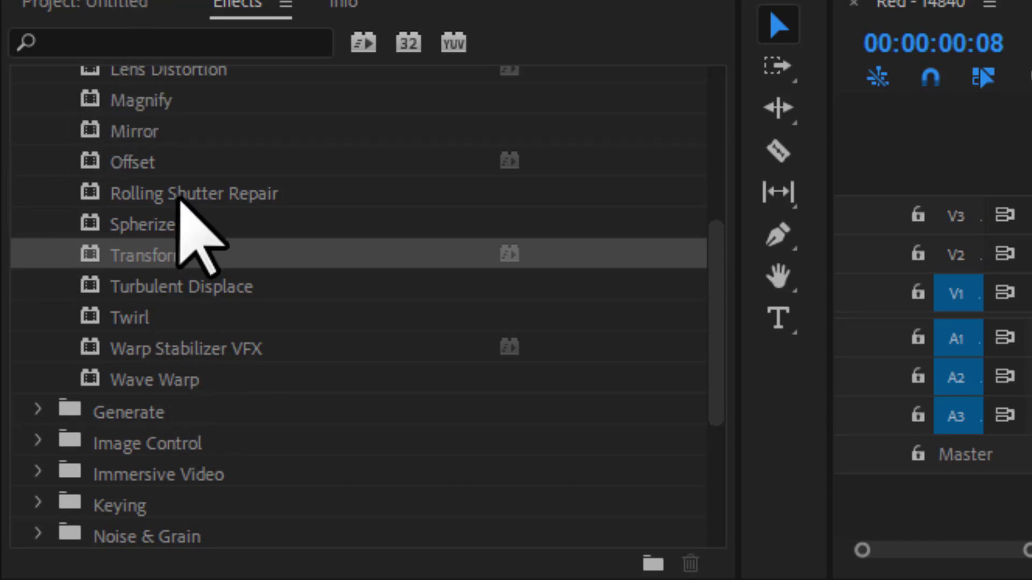
scroll(181, 209, up, 1)
scroll(185, 223, down, 1)
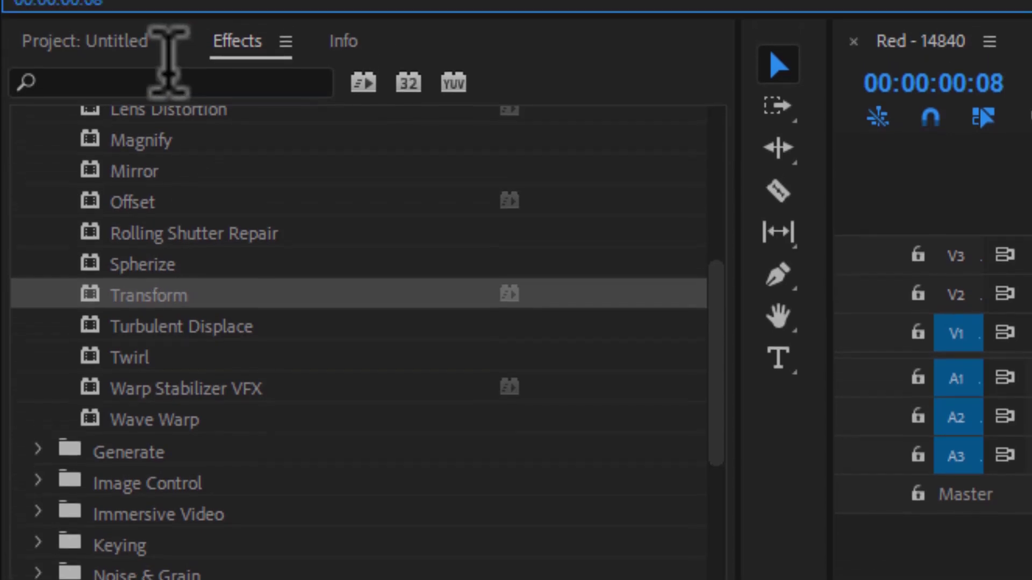
click(160, 146)
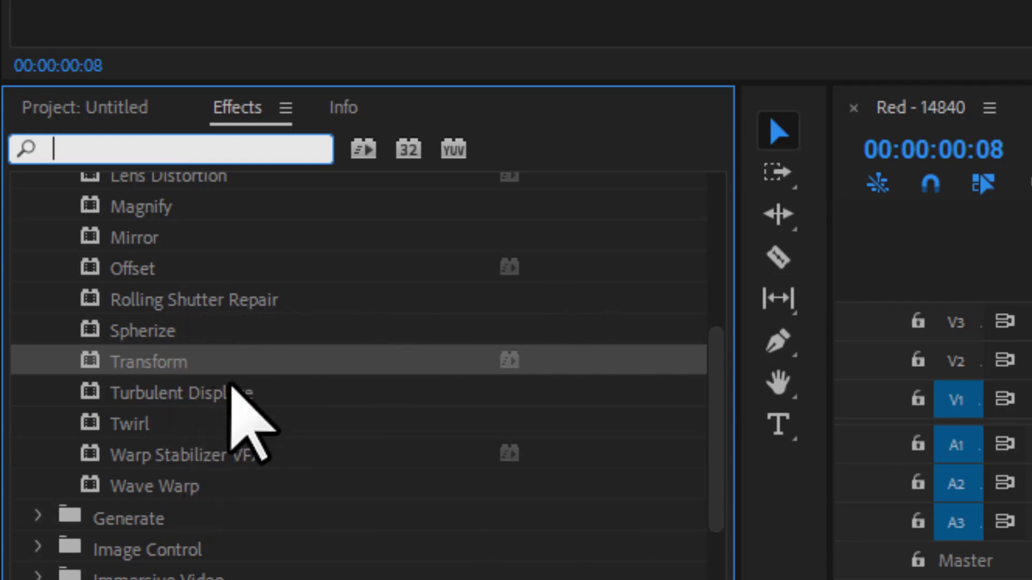
scroll(244, 452, down, 2)
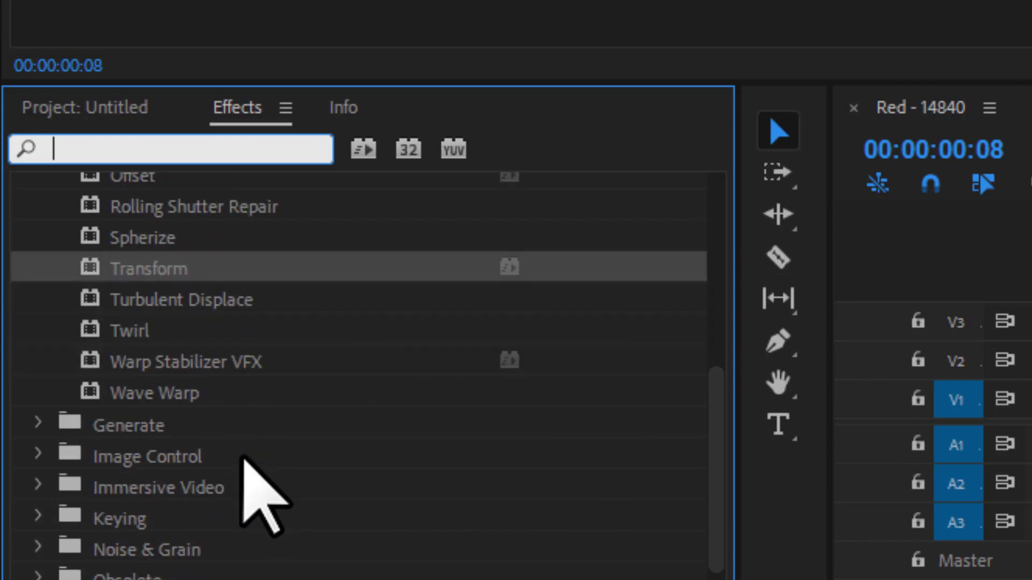
scroll(212, 317, up, 3)
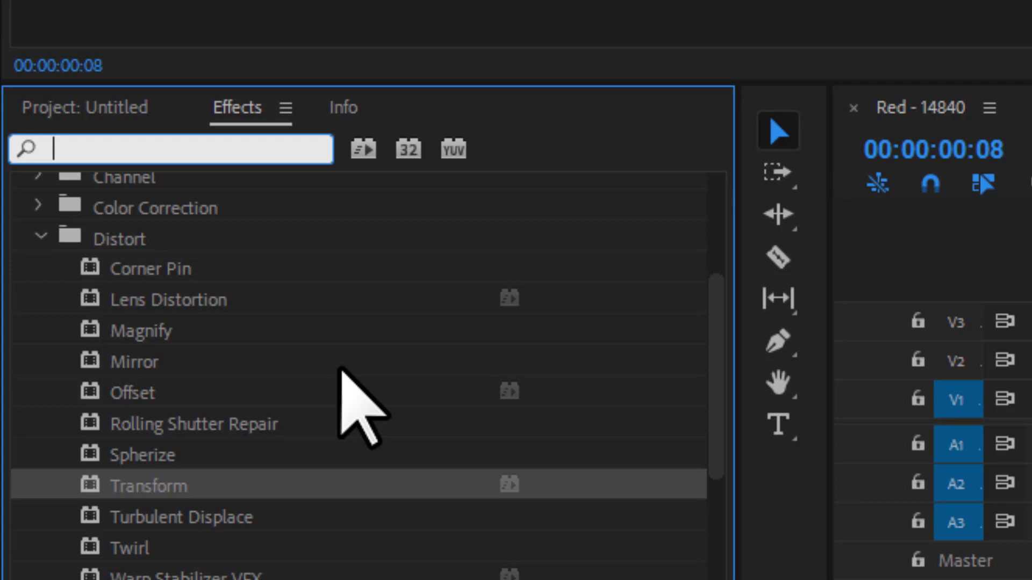
scroll(226, 491, down, 2)
scroll(177, 483, down, 2)
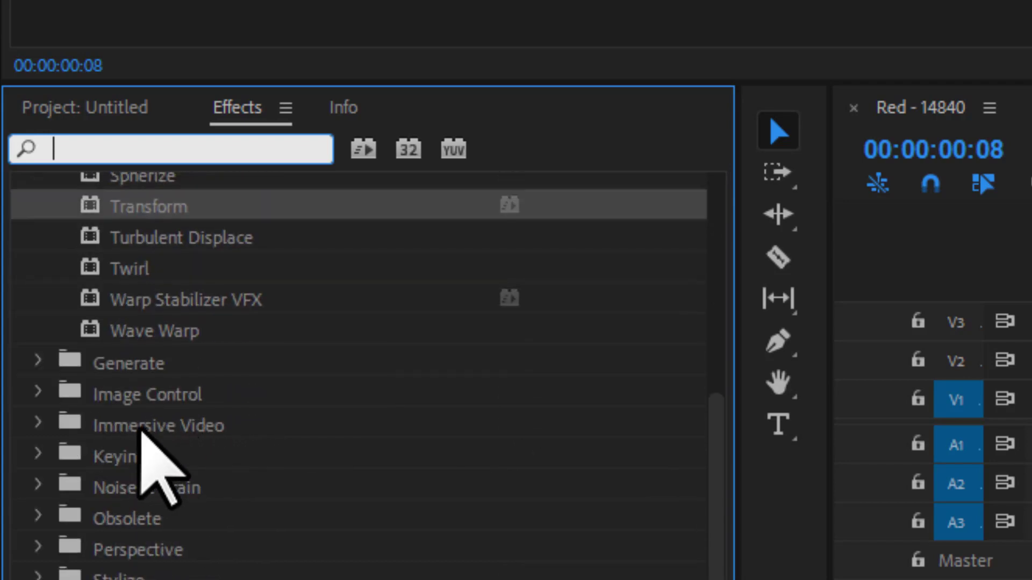
Apply the Black & White effect from the Image Control category to the timeline clip and play back the result
scroll(143, 417, down, 1)
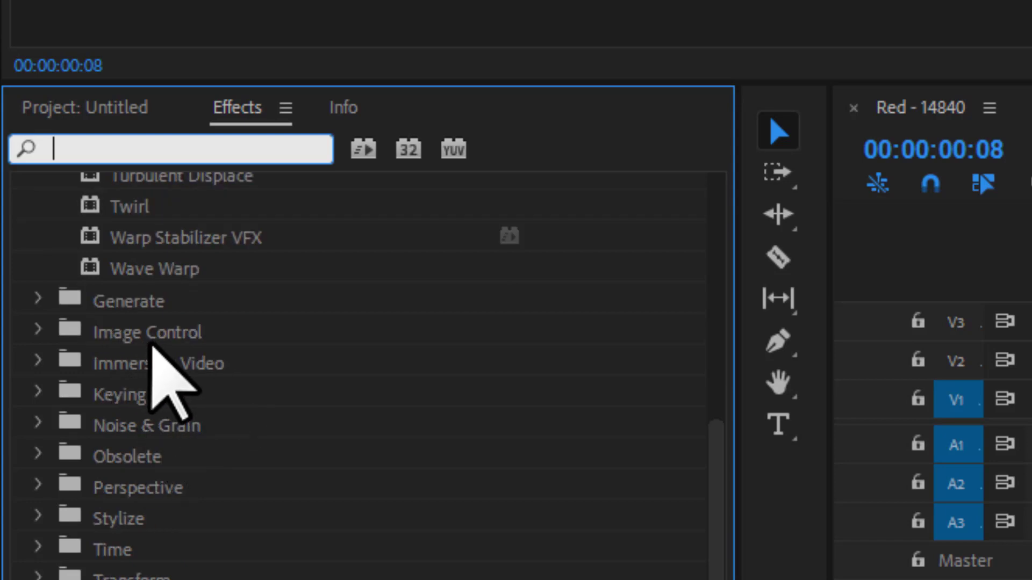
scroll(161, 323, up, 3)
scroll(172, 322, up, 4)
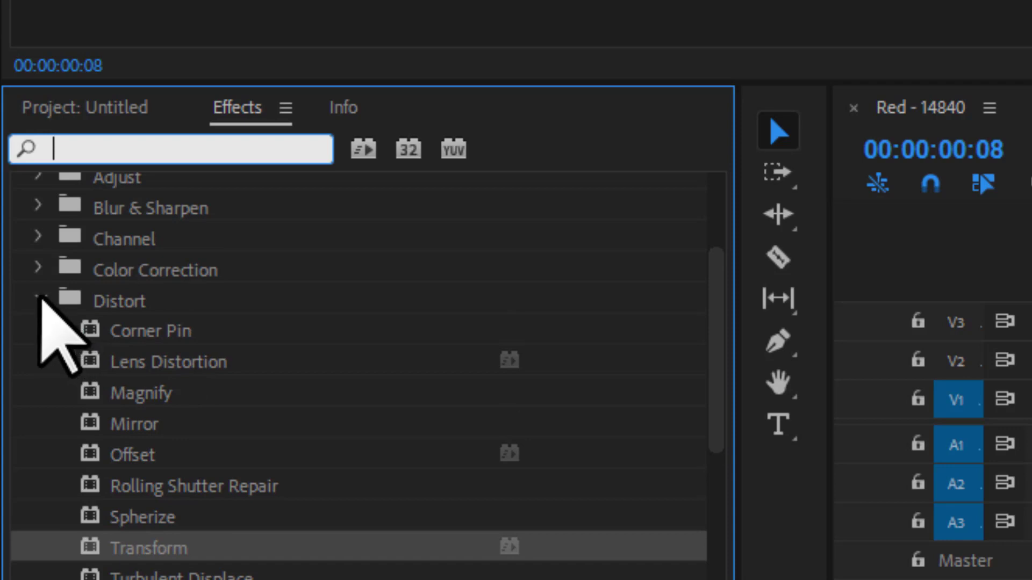
click(38, 299)
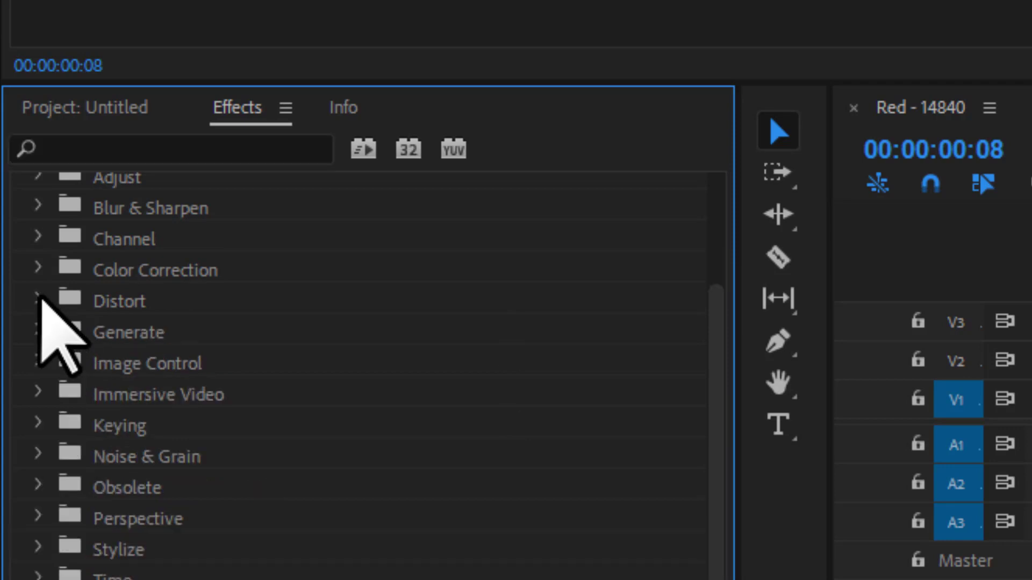
click(37, 361)
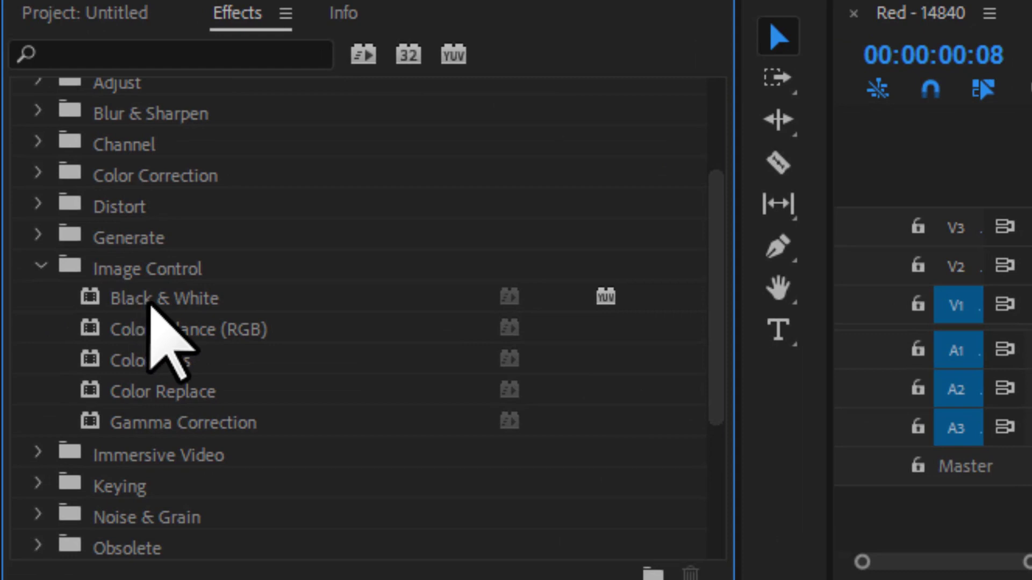
drag(151, 304, 1031, 352)
drag(455, 395, 477, 366)
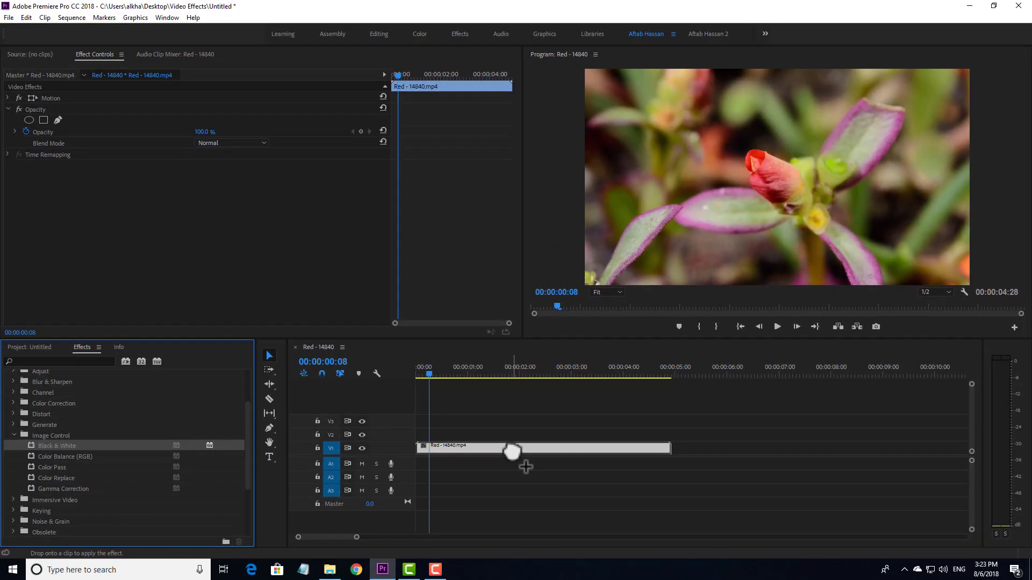
drag(511, 450, 511, 446)
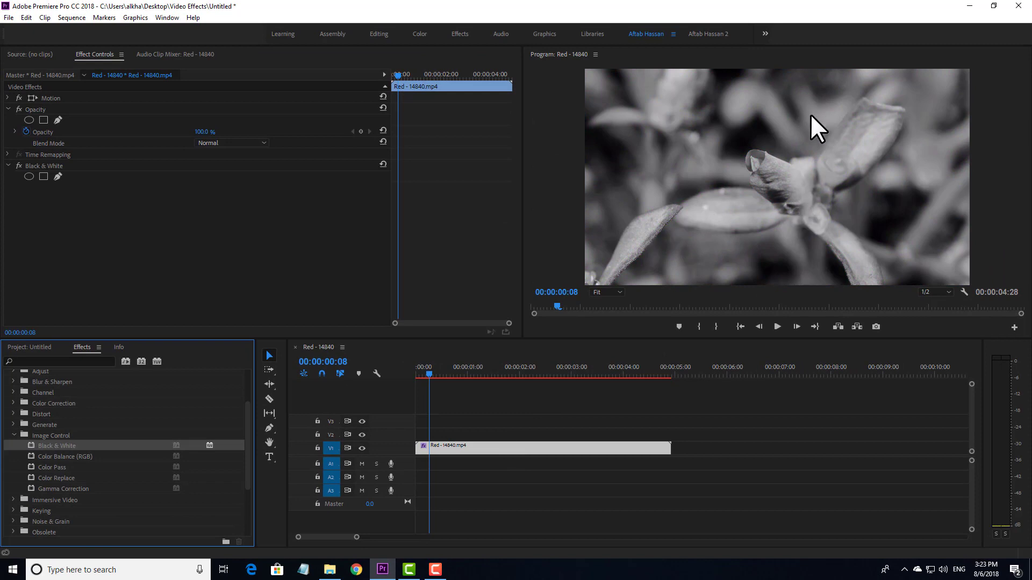
key(space)
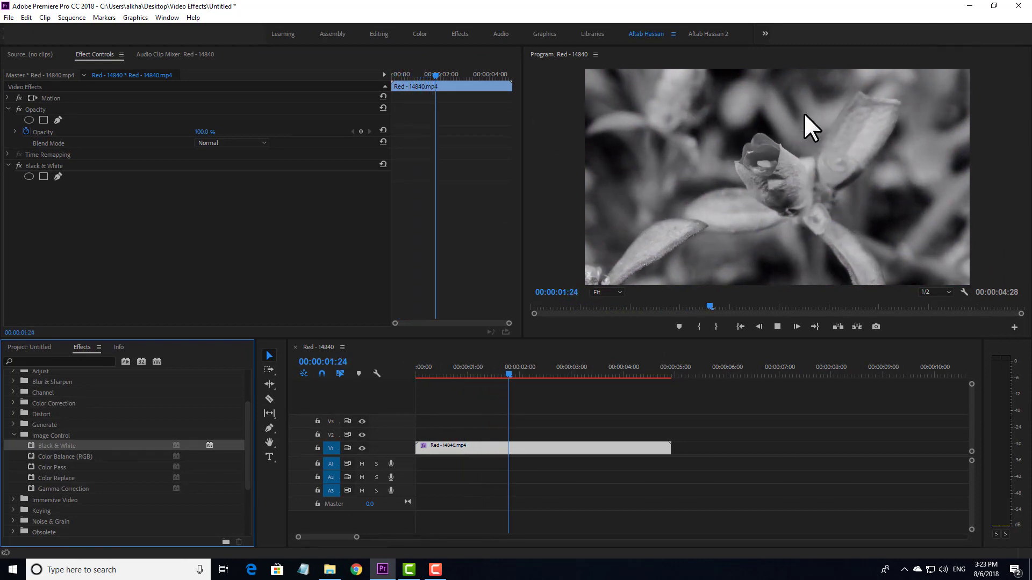
key(space)
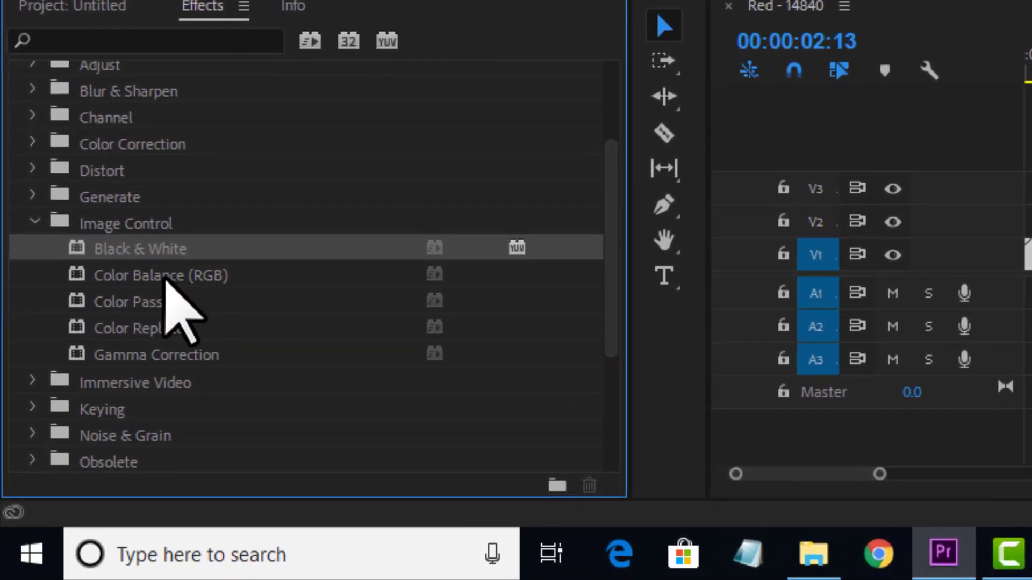
Apply Color Balance (RGB) to the clip and set Red to 141, Green to 155 and Blue to 176
drag(159, 277, 1031, 252)
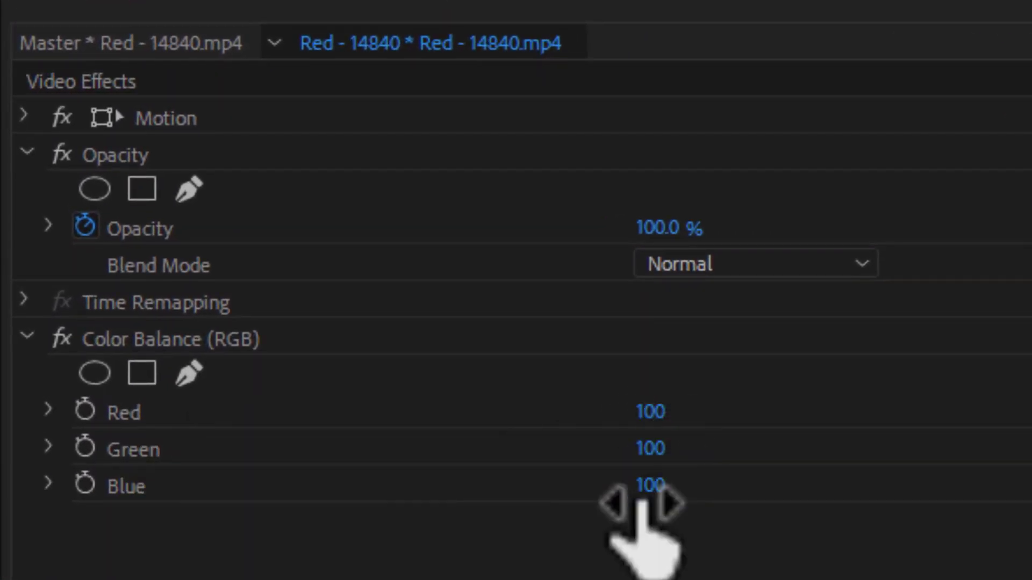
click(652, 419)
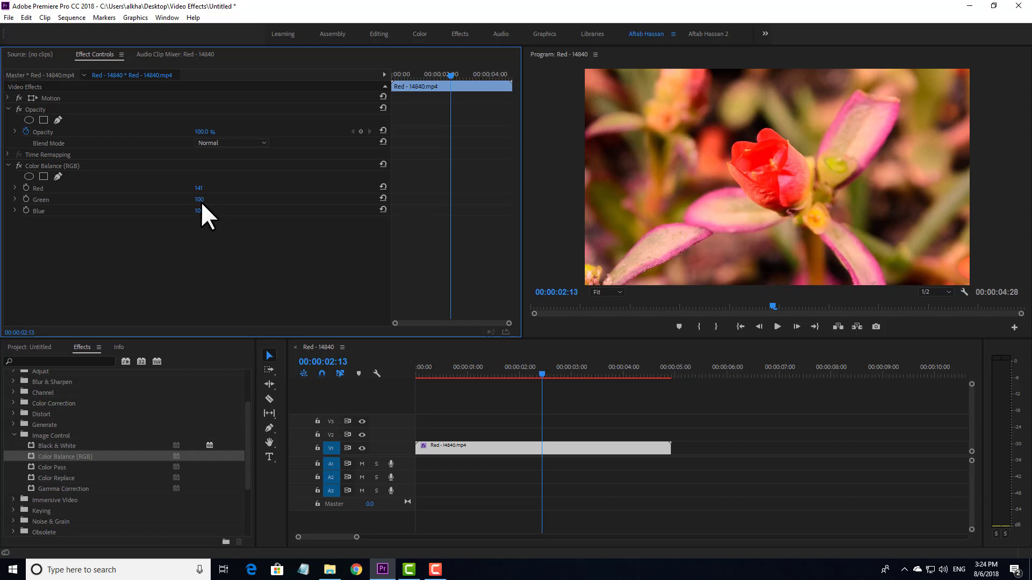
drag(200, 202, 200, 201)
mouse_move(198, 200)
mouse_down()
mouse_move(228, 200)
mouse_move(213, 212)
mouse_up()
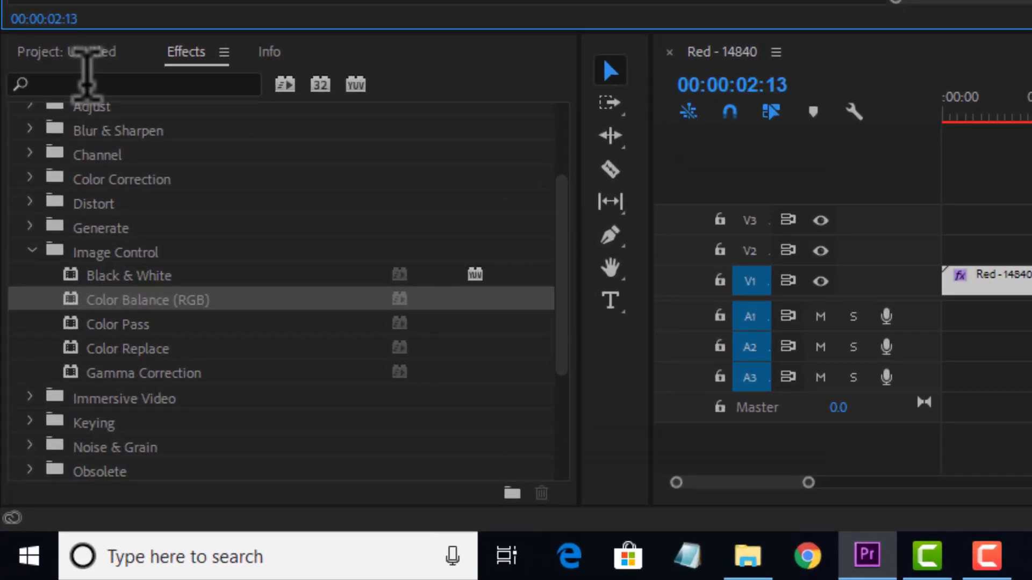
Find the Magnify effect in the Distort category and try applying it to the timeline clip
scroll(279, 258, down, 4)
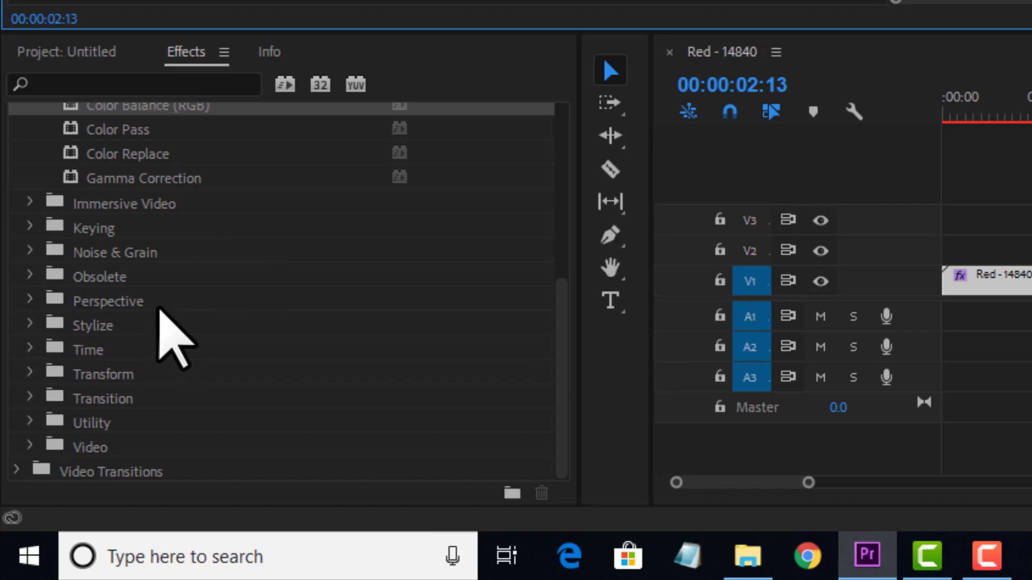
scroll(172, 323, up, 5)
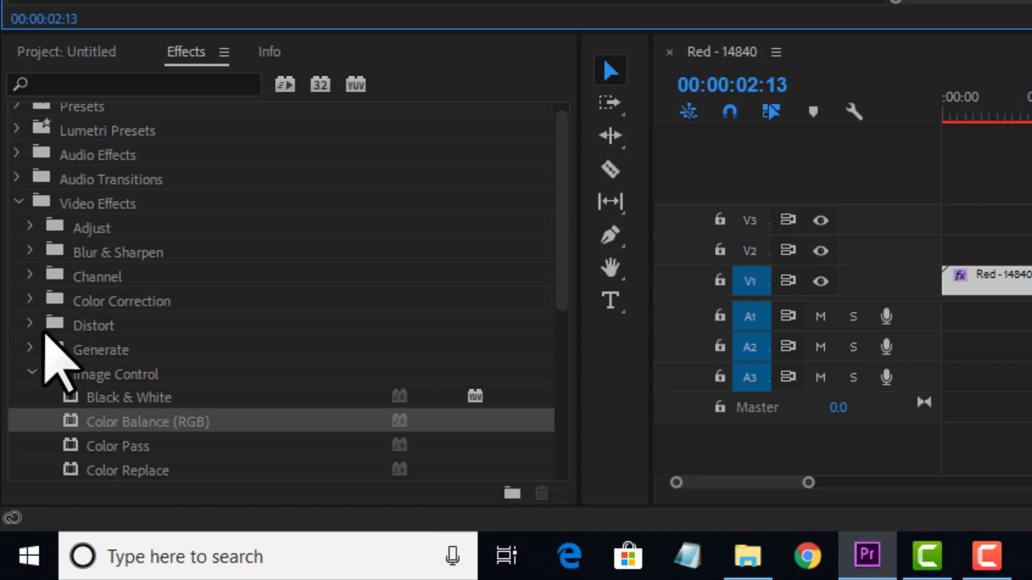
click(31, 323)
scroll(124, 342, down, 3)
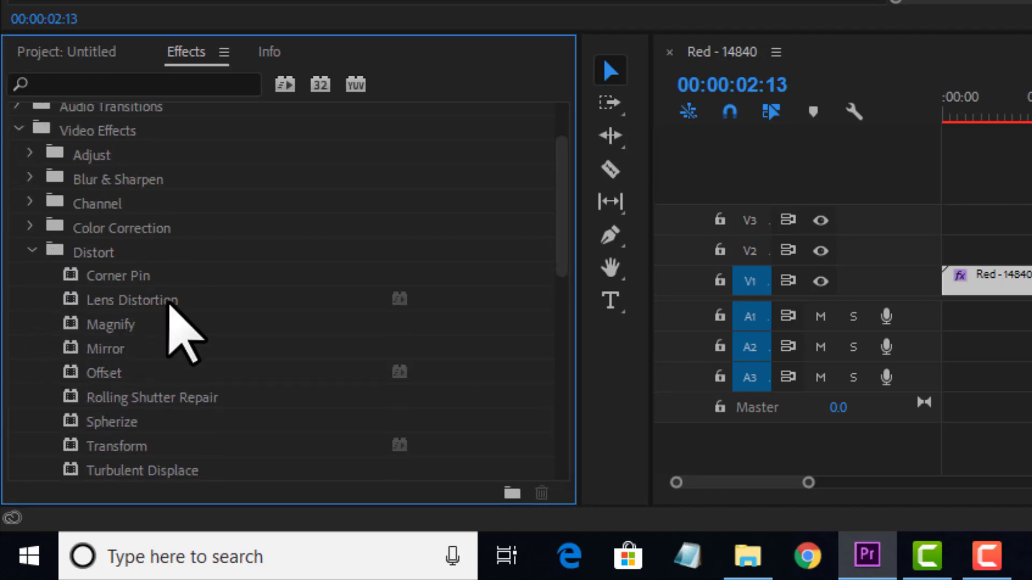
scroll(178, 336, down, 2)
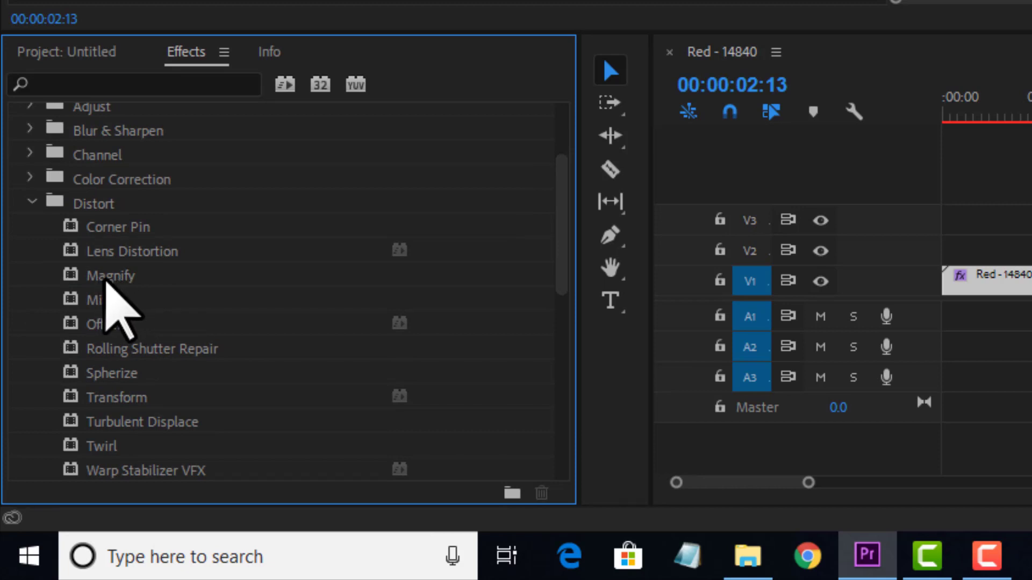
drag(119, 277, 1029, 285)
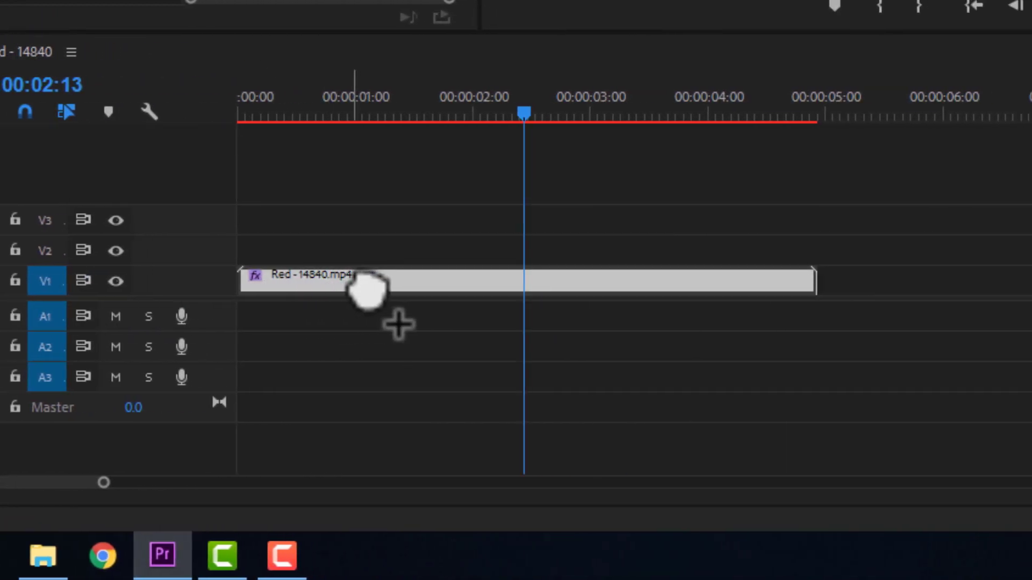
drag(368, 287, 424, 282)
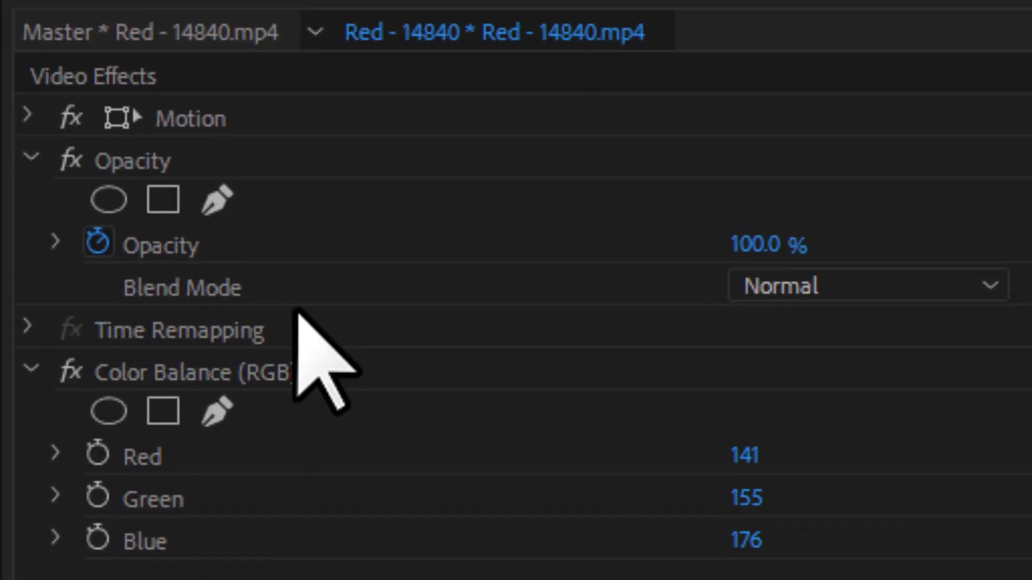
Remove the Color Balance (RGB) effect and apply the Magnify effect to the clip again
click(225, 367)
key(Delete)
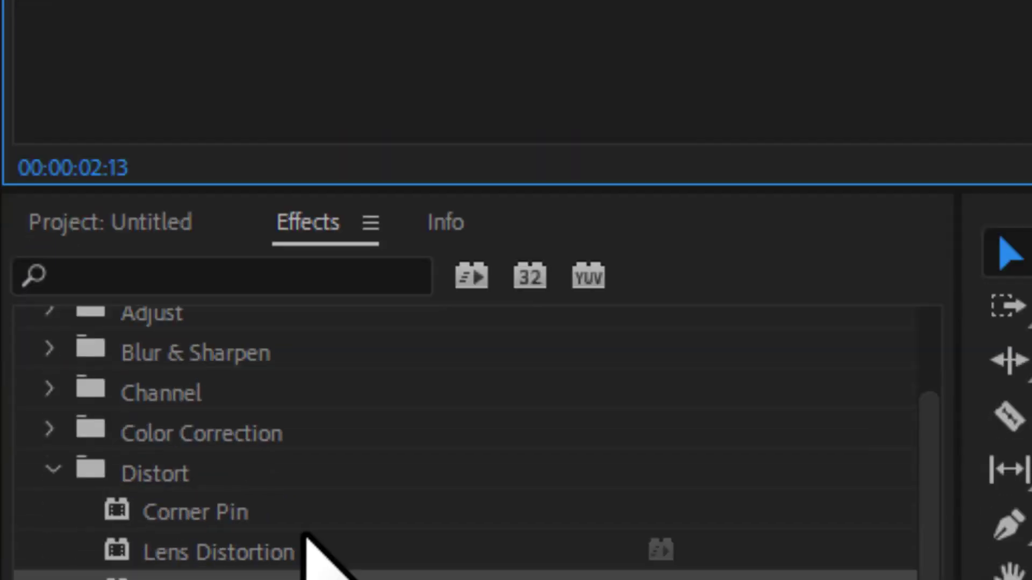
drag(274, 286, 514, 285)
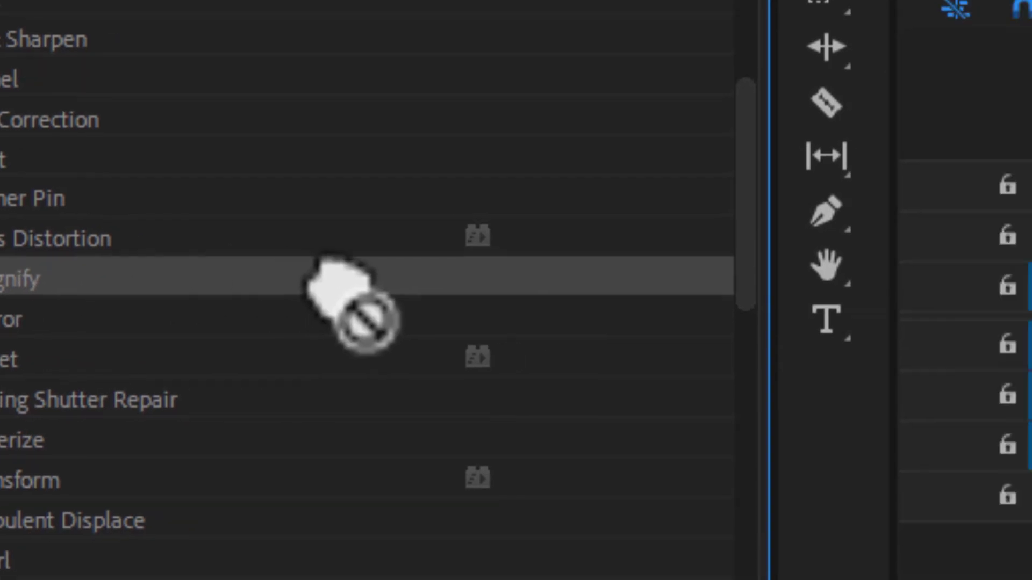
drag(344, 285, 433, 247)
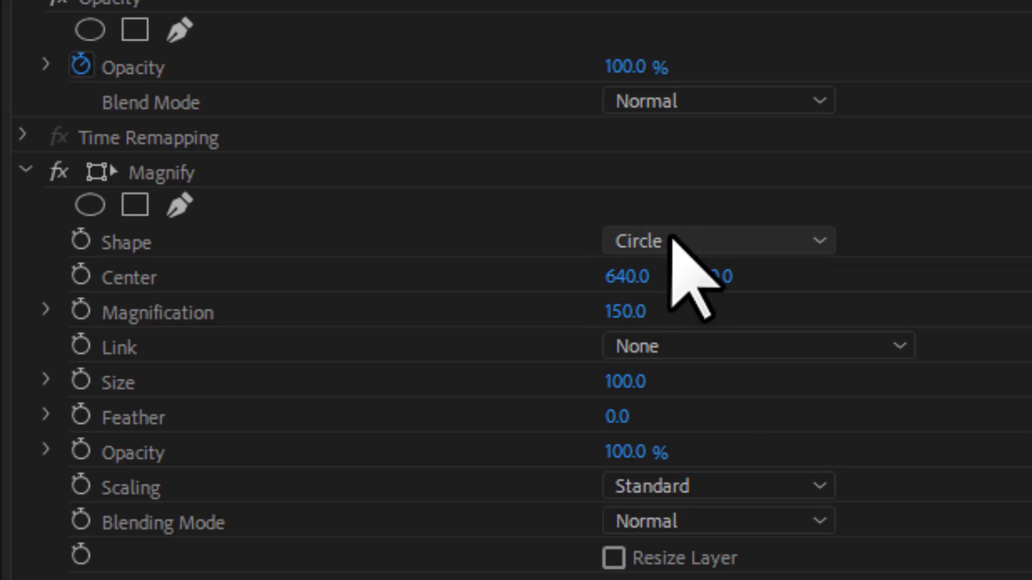
Set the Magnify shape to Square and move its Center to 356.0, 174.0
click(694, 240)
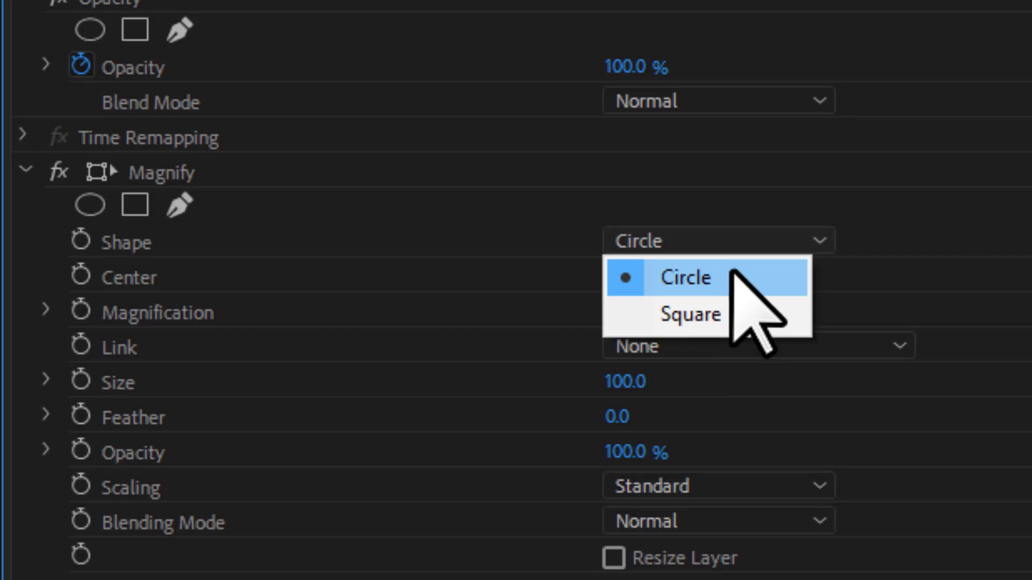
click(698, 314)
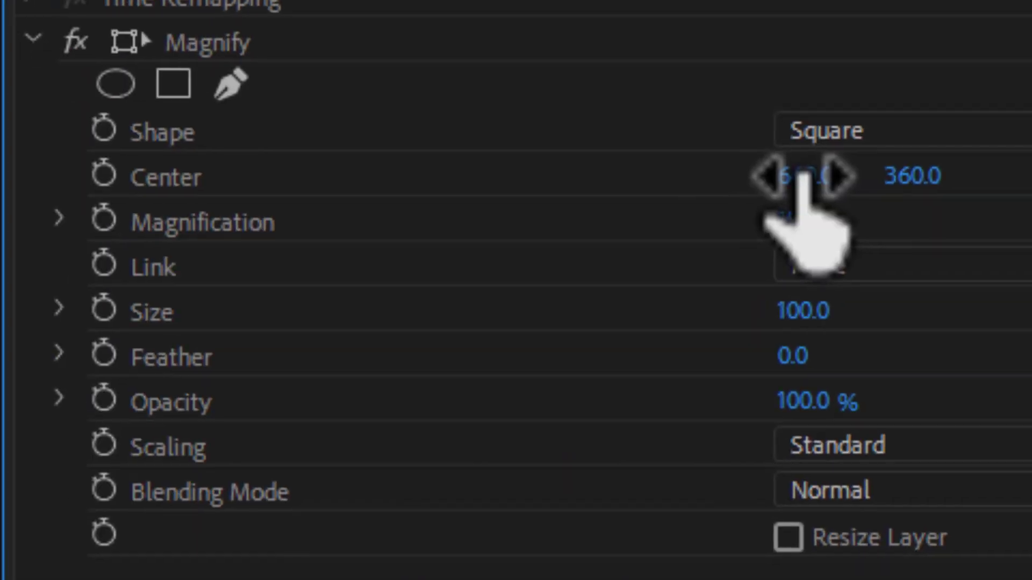
drag(804, 175, 917, 174)
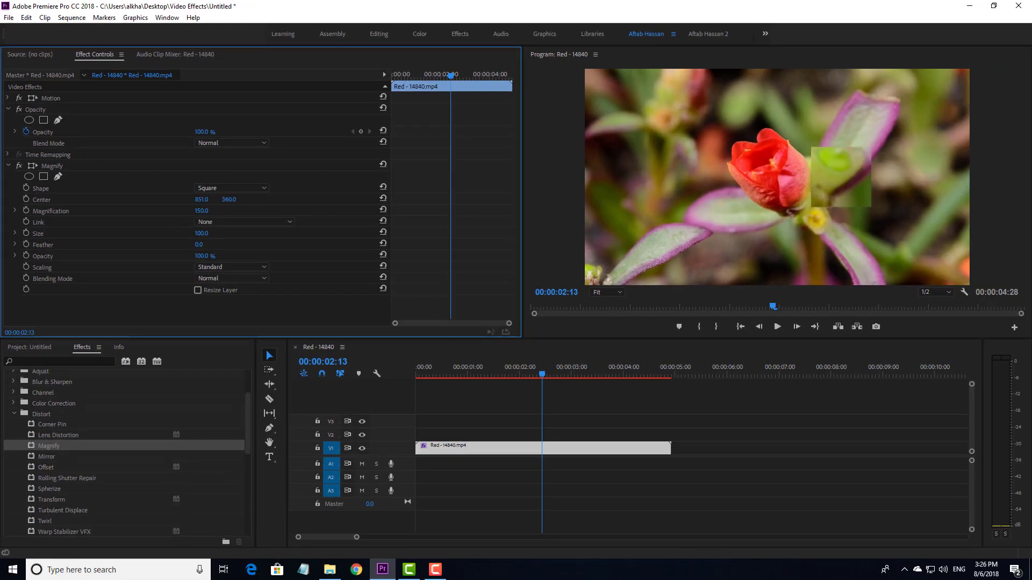
drag(202, 200, 59, 199)
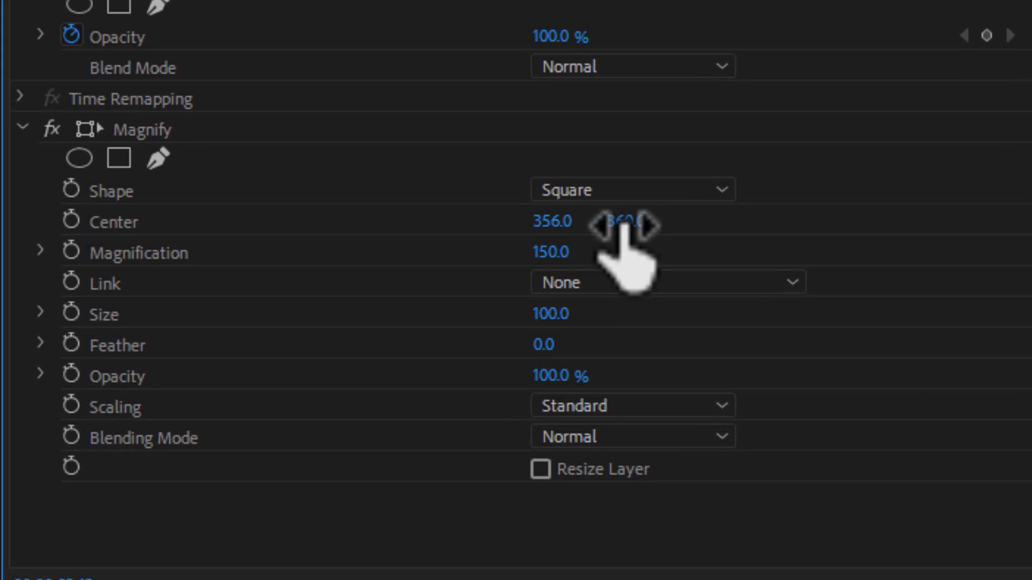
drag(624, 223, 752, 223)
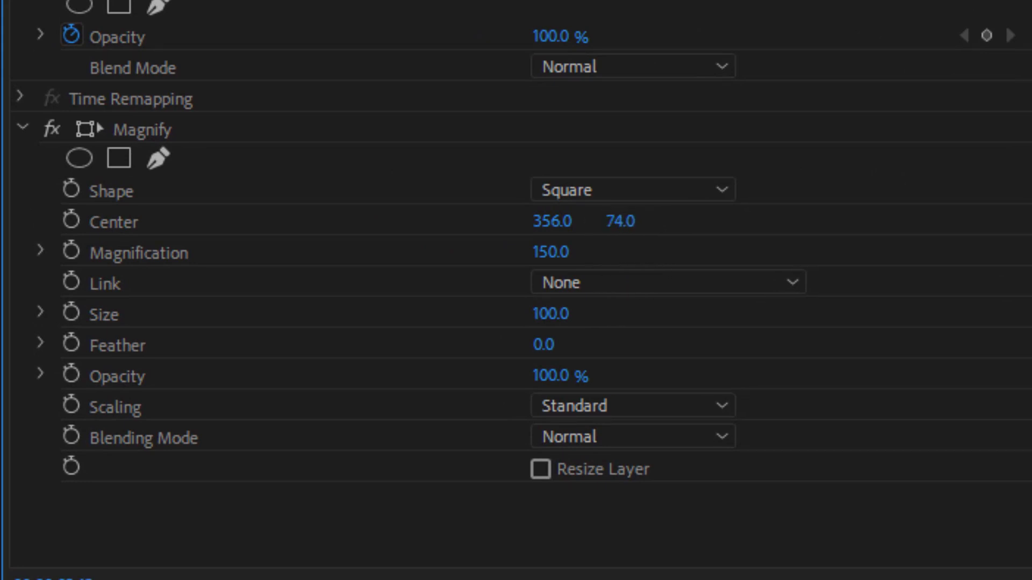
drag(624, 223, 694, 223)
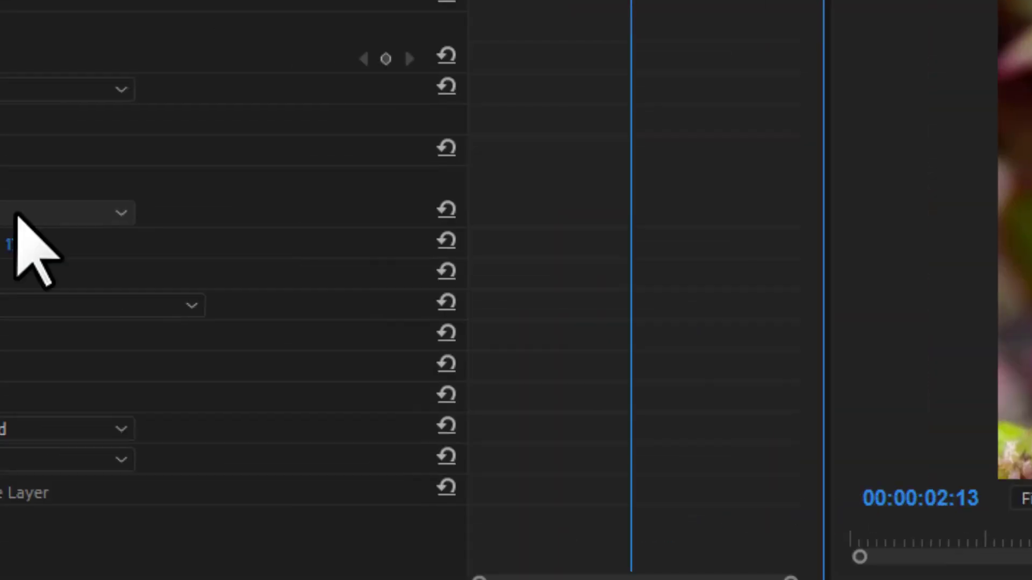
Set the Magnify shape to Circle and its Feather to 156.0
click(387, 157)
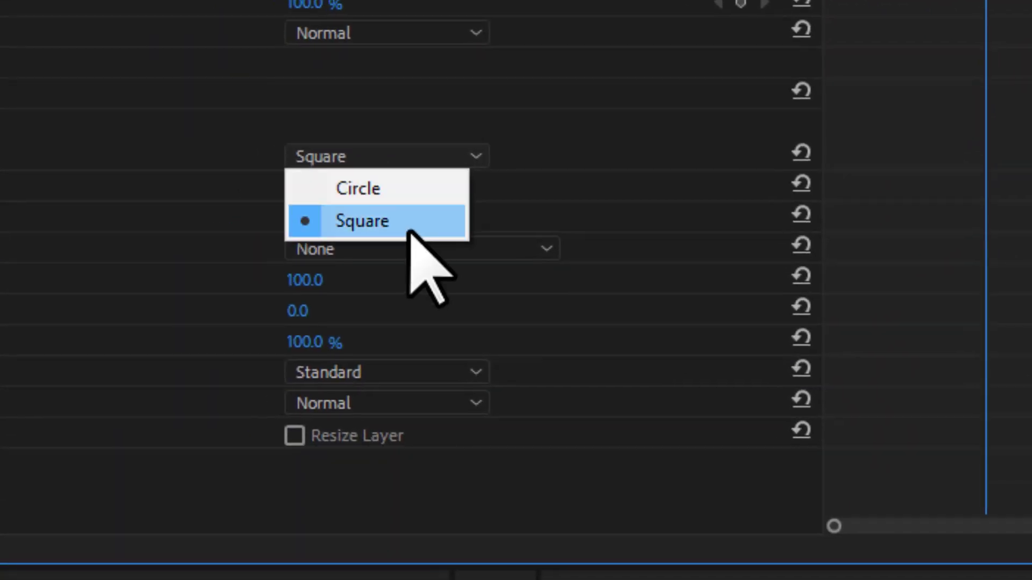
click(395, 188)
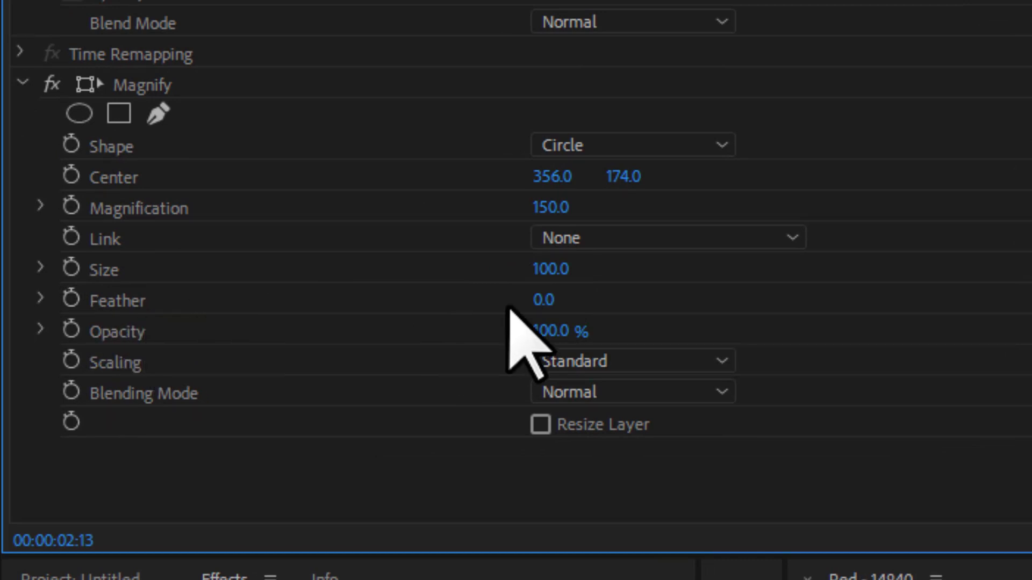
drag(546, 301, 630, 301)
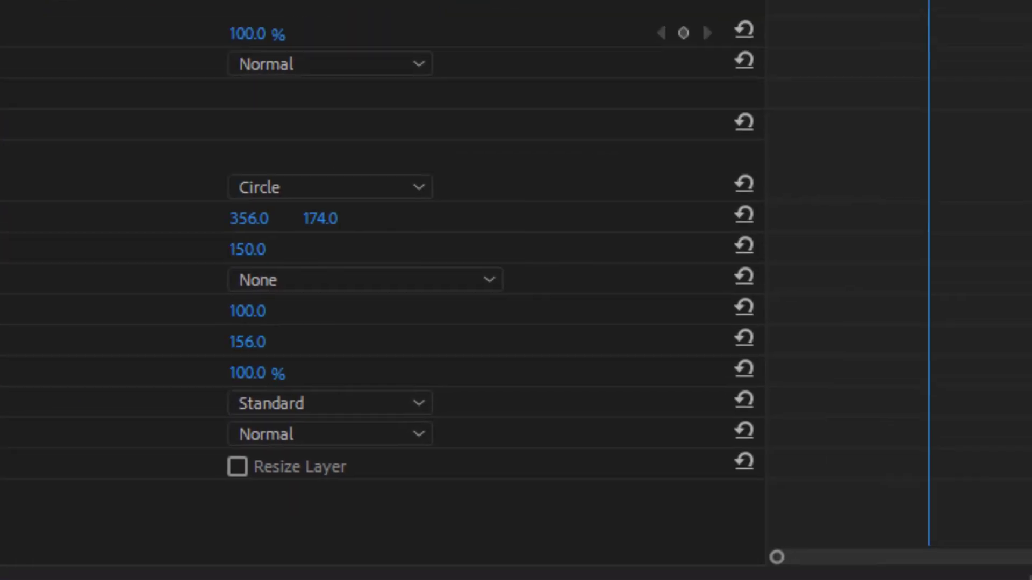